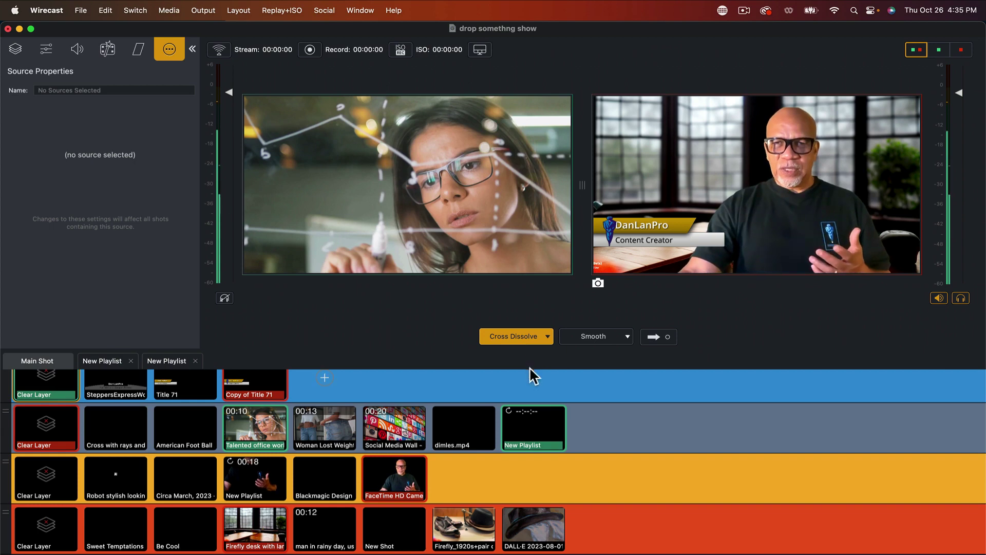
# - Clear the upper layers and show only the Firefly desk-and-windows shot in preview
pyautogui.click(264, 538)
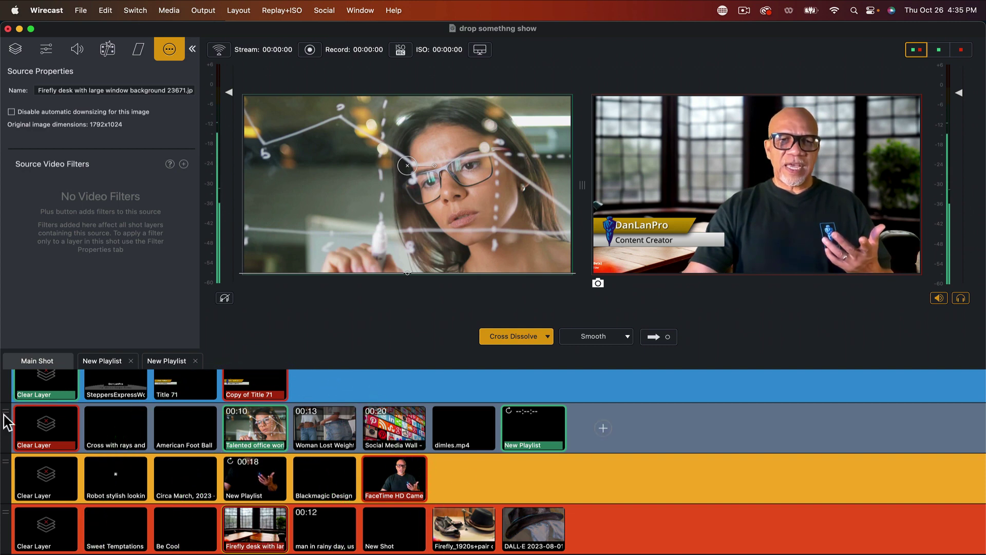
pyautogui.click(59, 434)
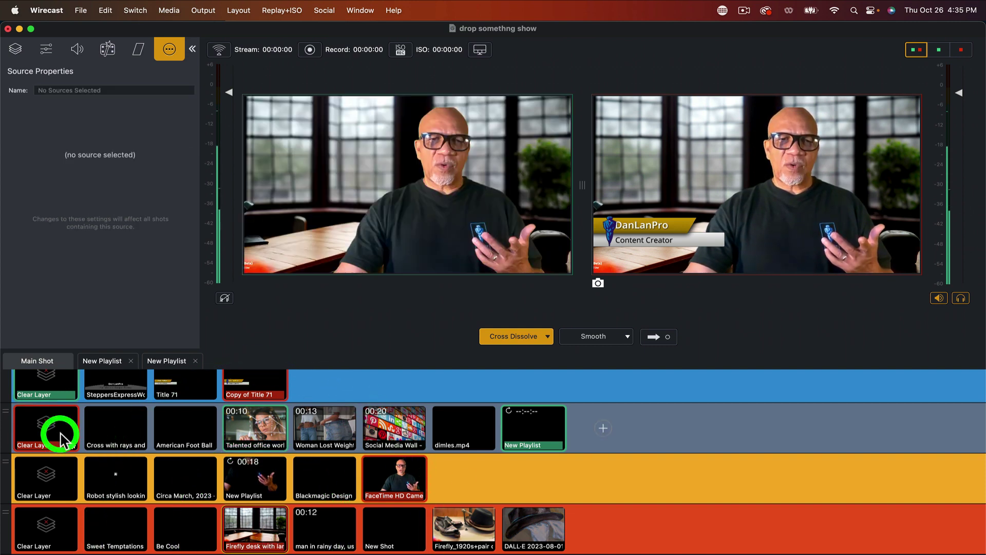
pyautogui.click(46, 477)
pyautogui.click(264, 530)
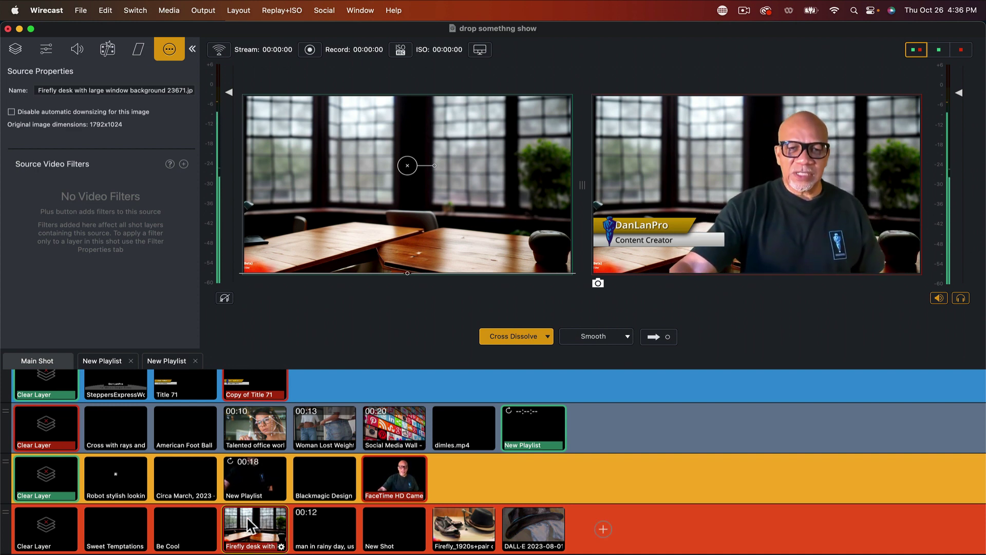
pyautogui.click(251, 526)
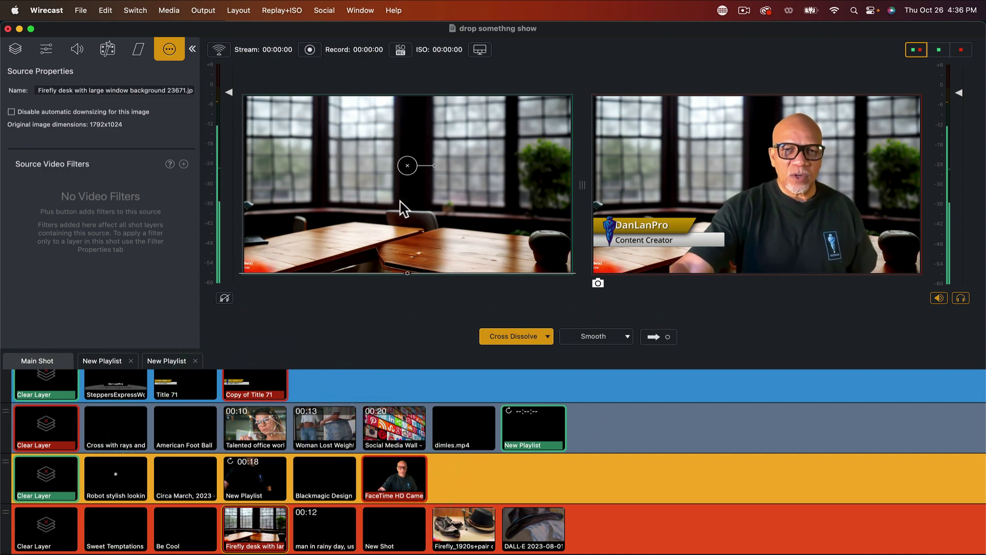
# - Add an Overlays > New Clock layer (Clock 2) over the Firefly desk shot
pyautogui.click(16, 51)
pyautogui.click(72, 109)
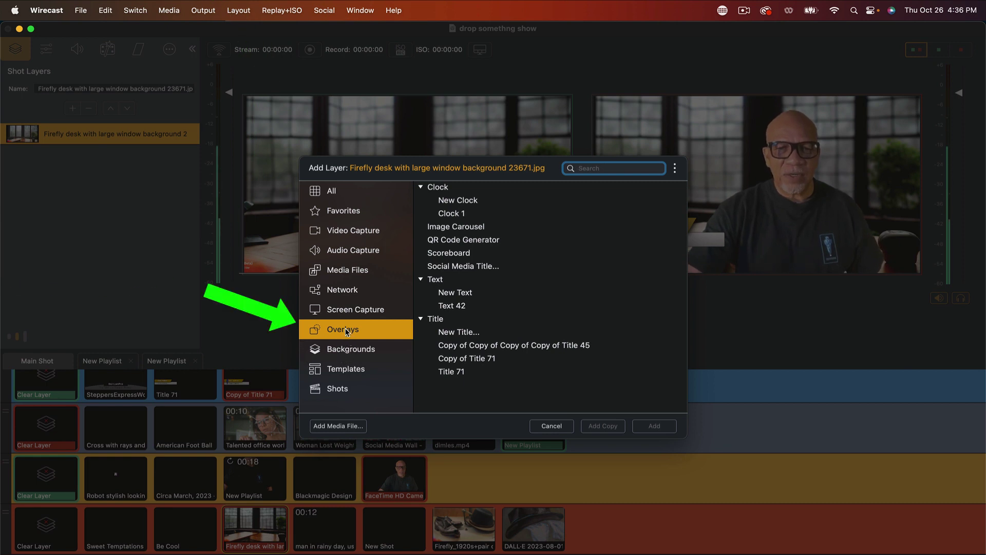
pyautogui.click(344, 332)
pyautogui.click(355, 251)
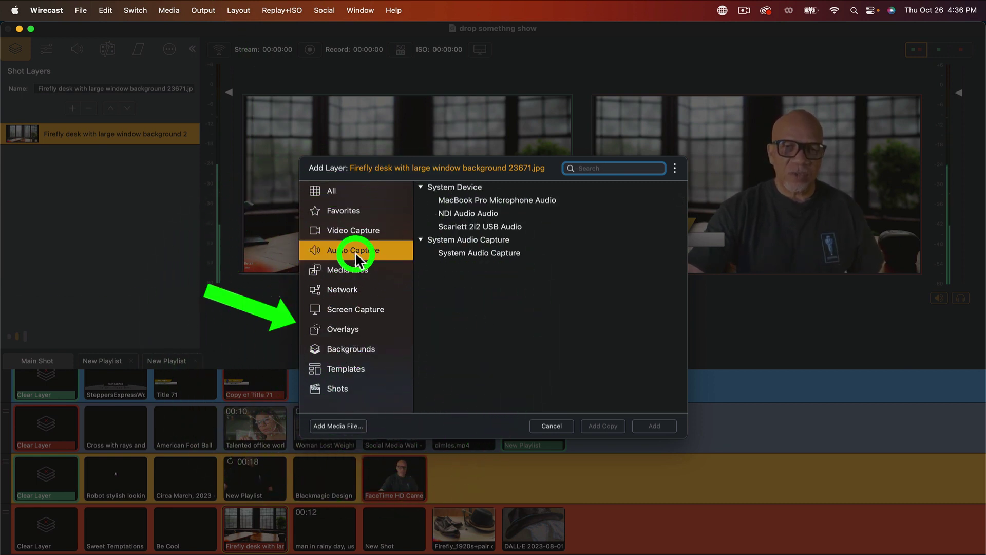
pyautogui.click(347, 329)
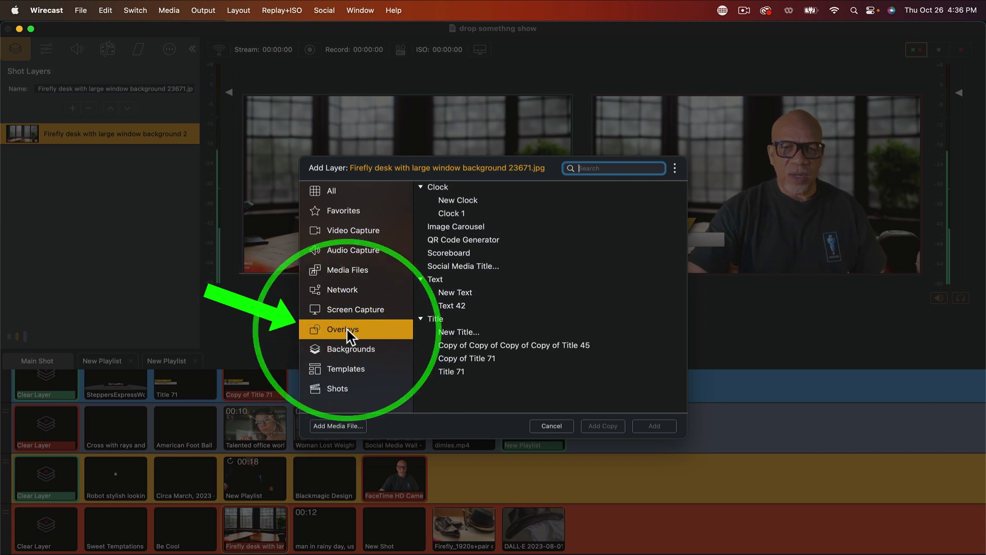
pyautogui.click(471, 203)
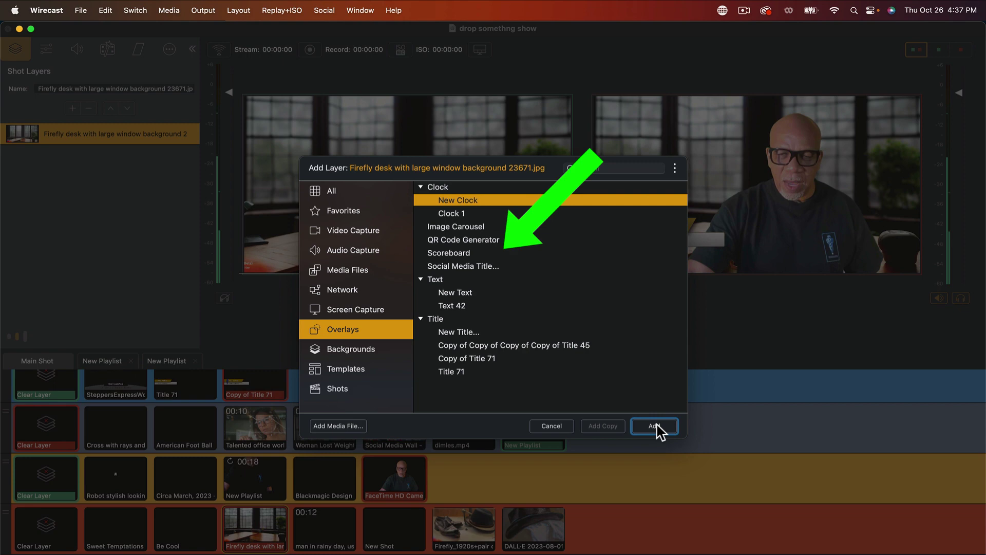
pyautogui.click(659, 430)
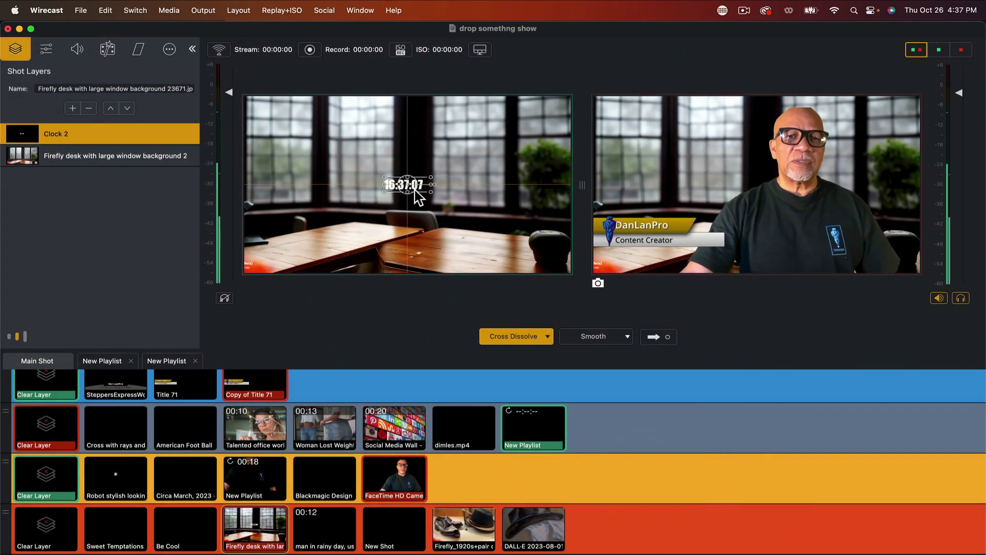
# - Scale the clock layer up to about 1042 x 336 and nudge it right and down
pyautogui.moveTo(417, 198)
pyautogui.mouseDown()
pyautogui.moveTo(535, 260)
pyautogui.moveTo(375, 161)
pyautogui.moveTo(408, 191)
pyautogui.mouseUp()
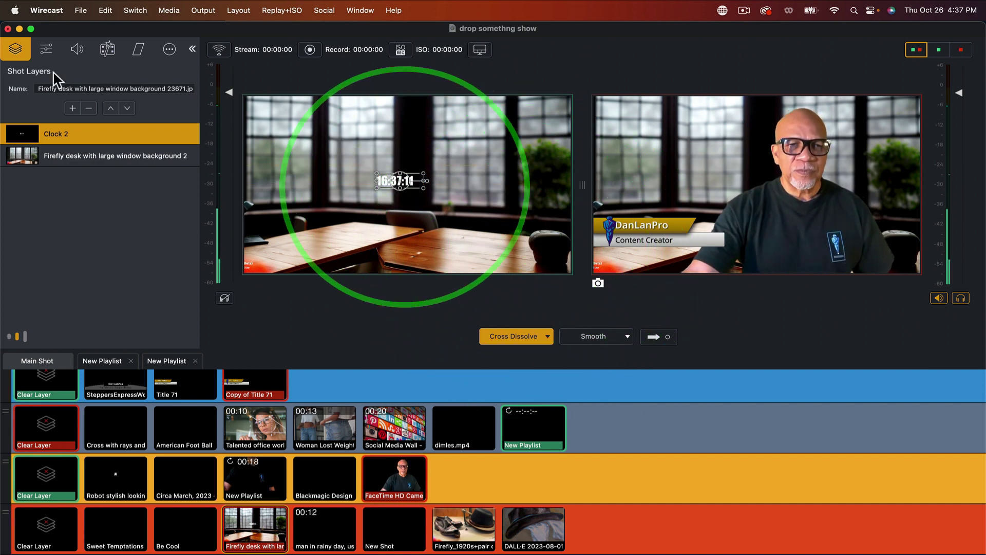
pyautogui.click(47, 49)
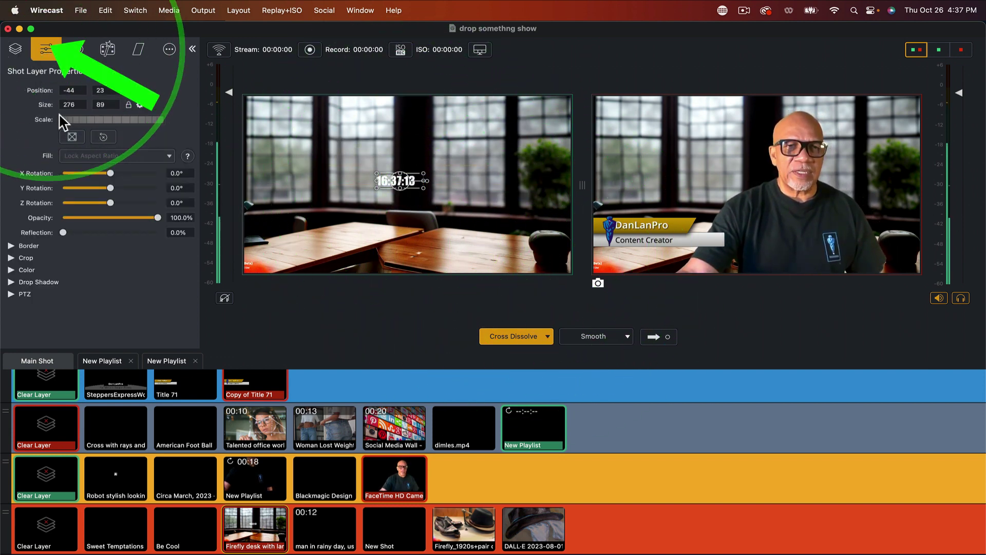
pyautogui.moveTo(84, 121); pyautogui.dragTo(220, 137)
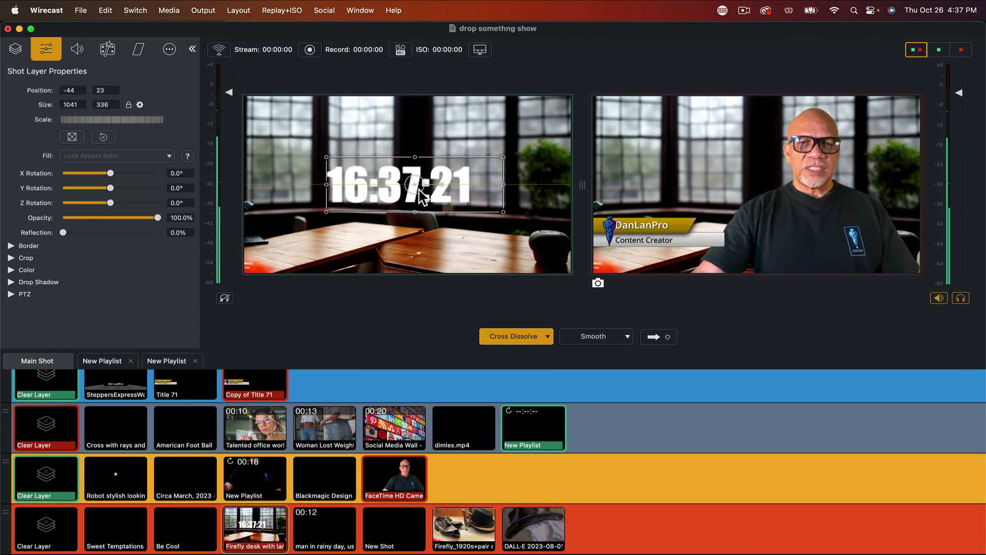
pyautogui.moveTo(379, 180); pyautogui.dragTo(405, 187)
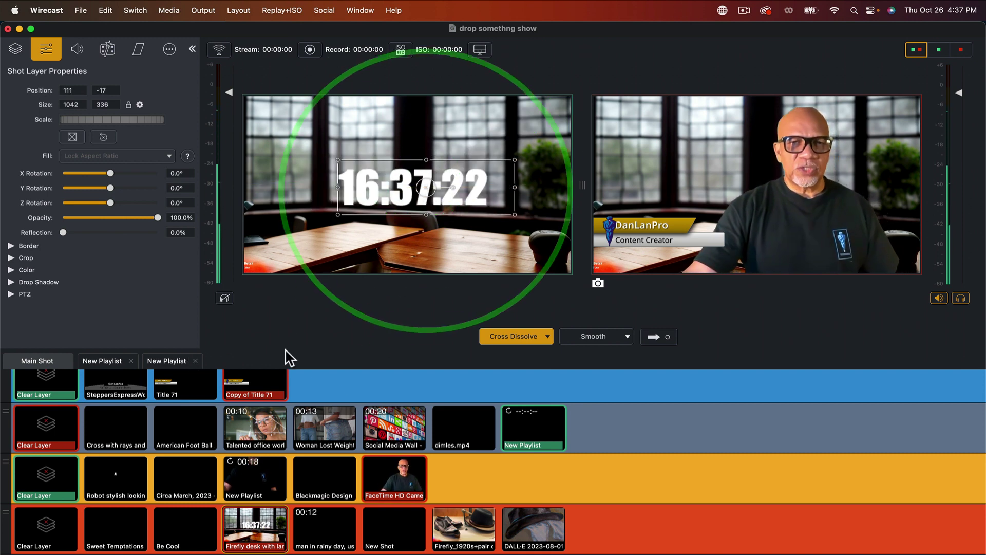
# - Clear the title layer and take the clock-over-desk shot live to program
pyautogui.click(170, 50)
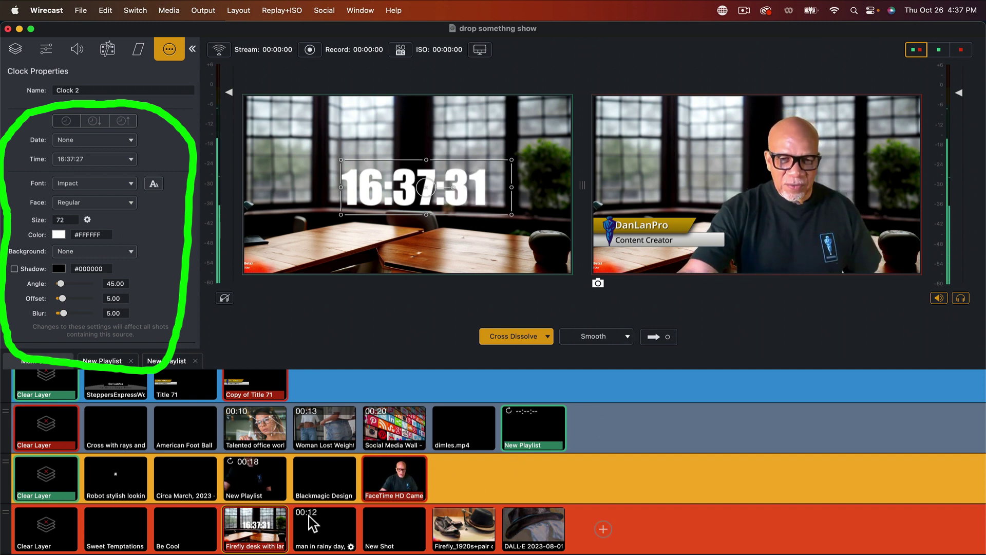
pyautogui.click(59, 485)
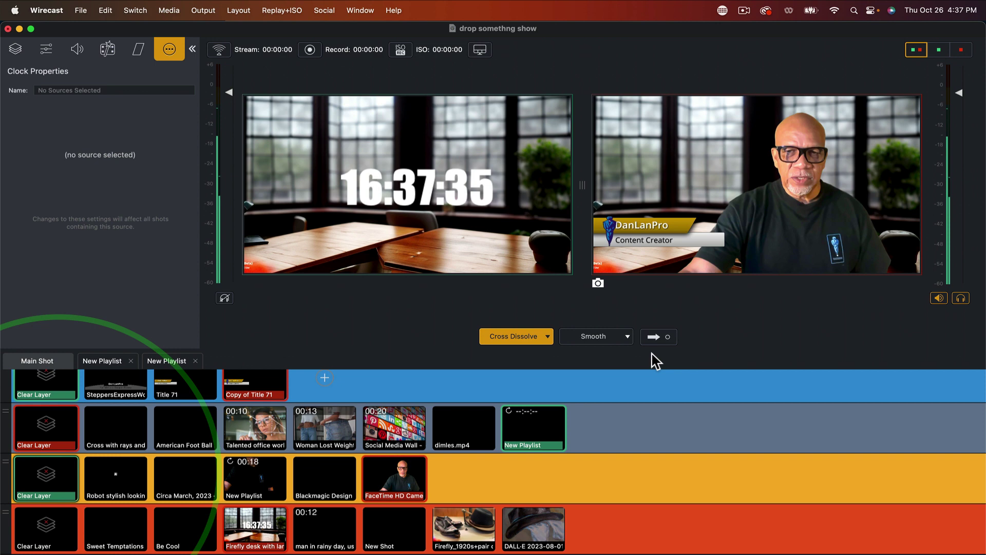
pyautogui.click(656, 337)
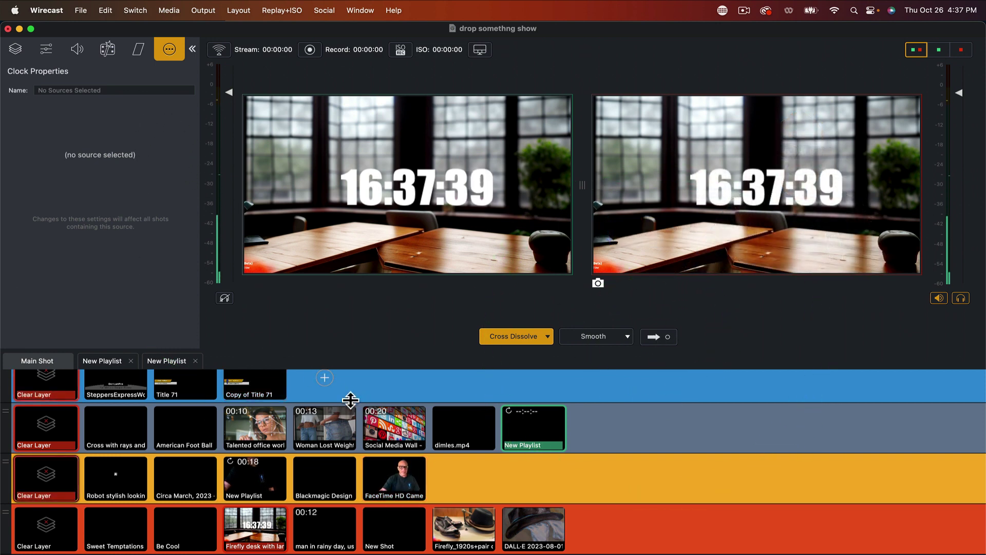
# - Try a full date on the clock, then set Date back to None for time only
pyautogui.click(253, 521)
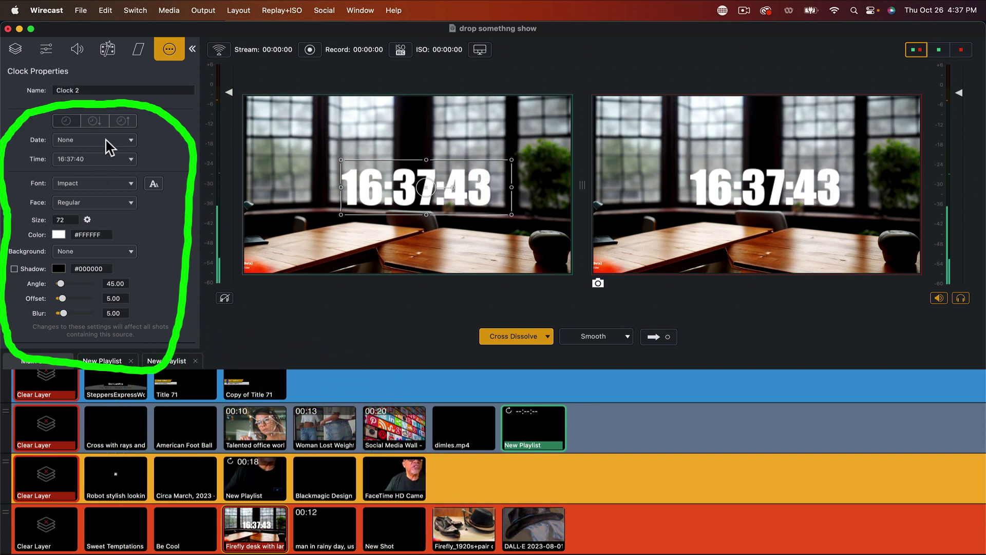
pyautogui.click(130, 141)
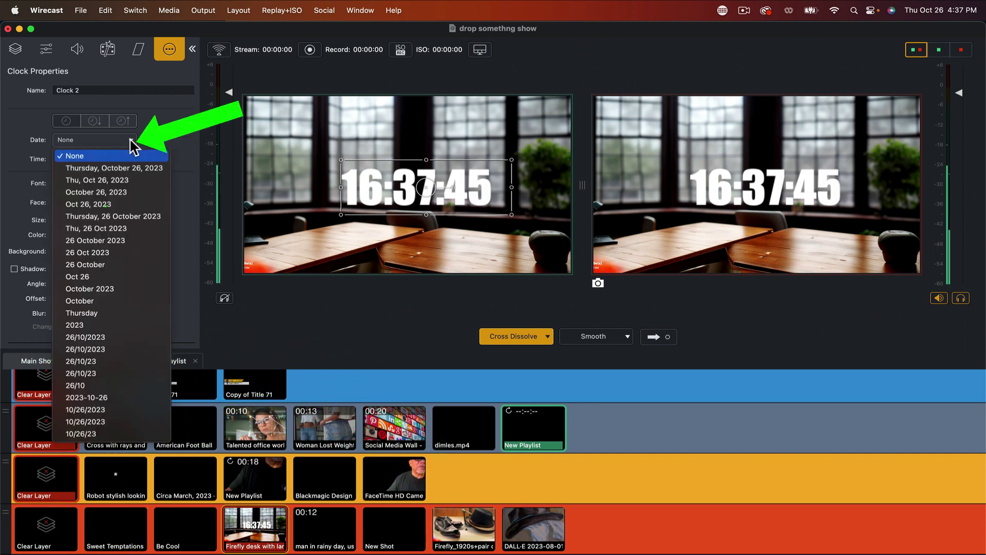
pyautogui.click(129, 168)
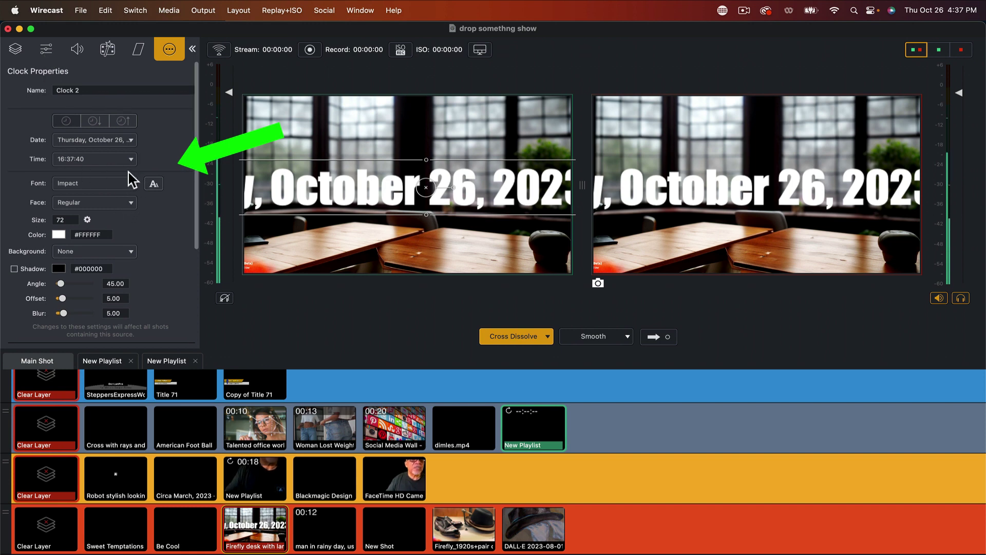
pyautogui.click(132, 142)
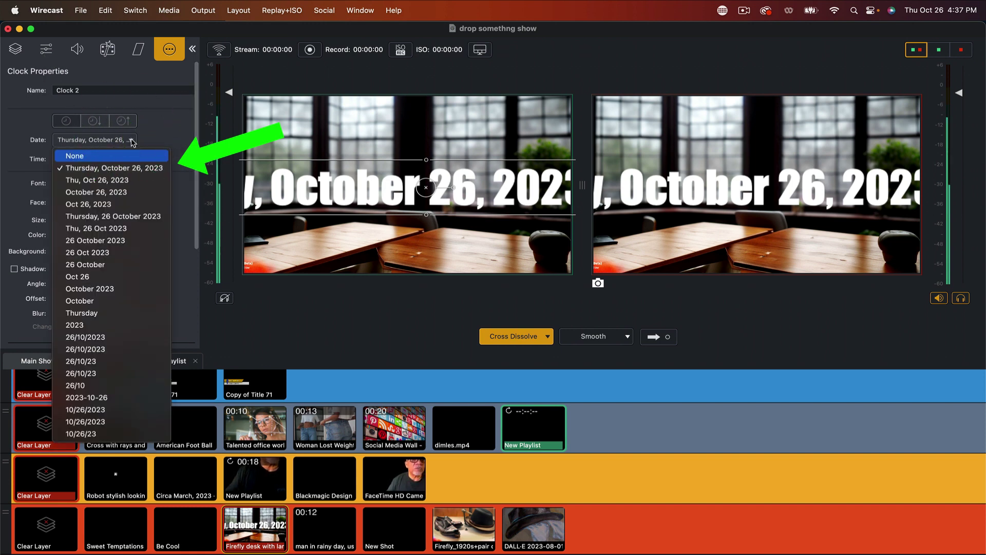
pyautogui.click(95, 152)
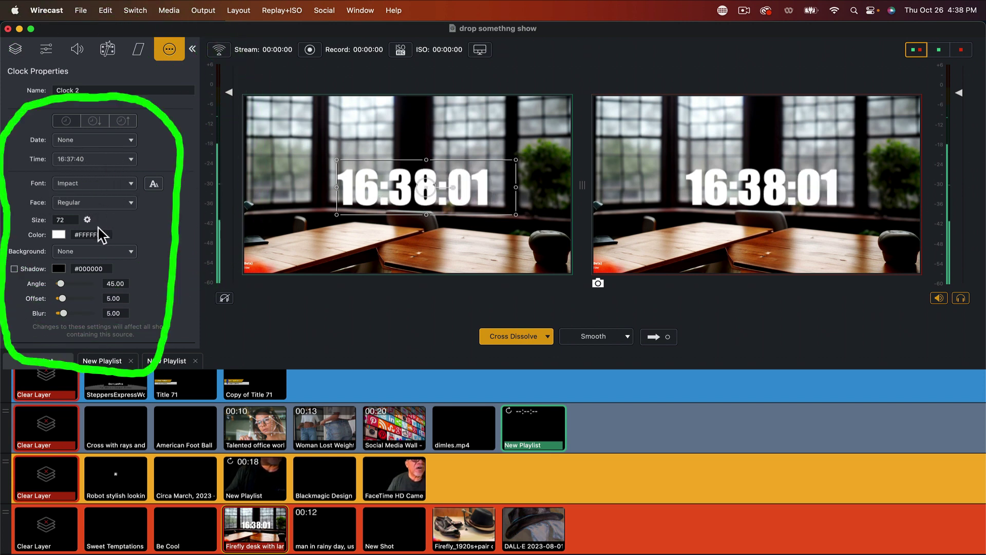
# - Keep the Regular font face and colour the clock text lime yellow-green (#CCFF00)
pyautogui.scroll(-3, 77, 221)
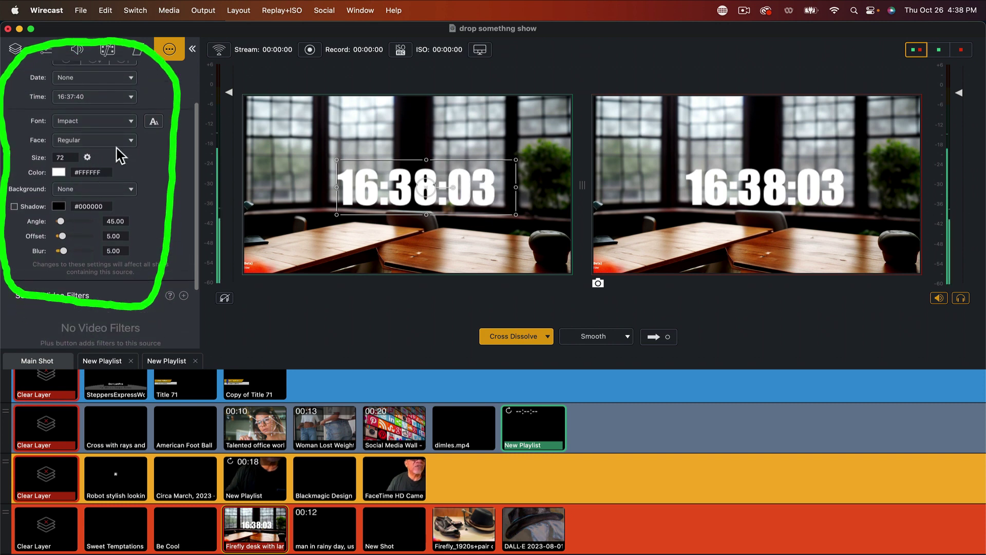
pyautogui.click(130, 141)
pyautogui.click(93, 153)
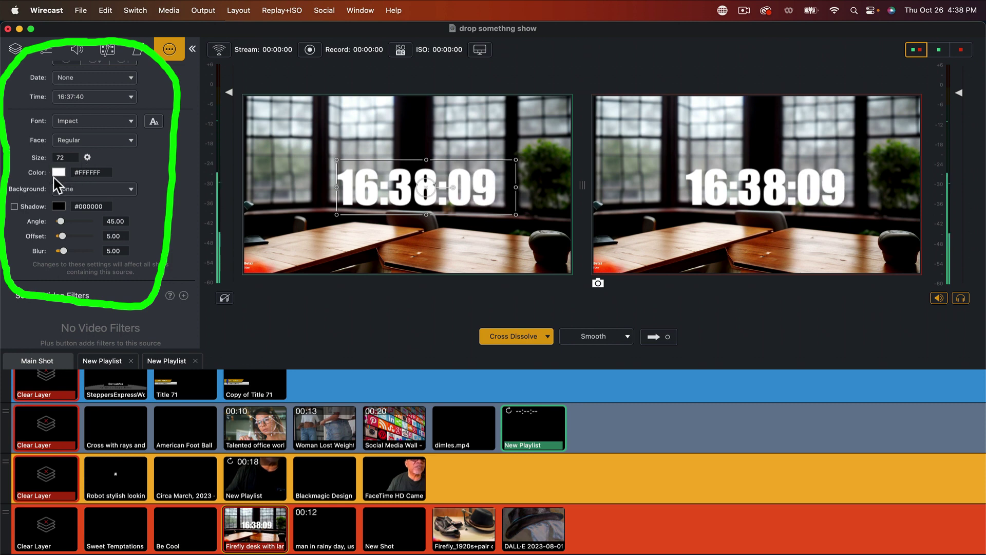
pyautogui.click(58, 173)
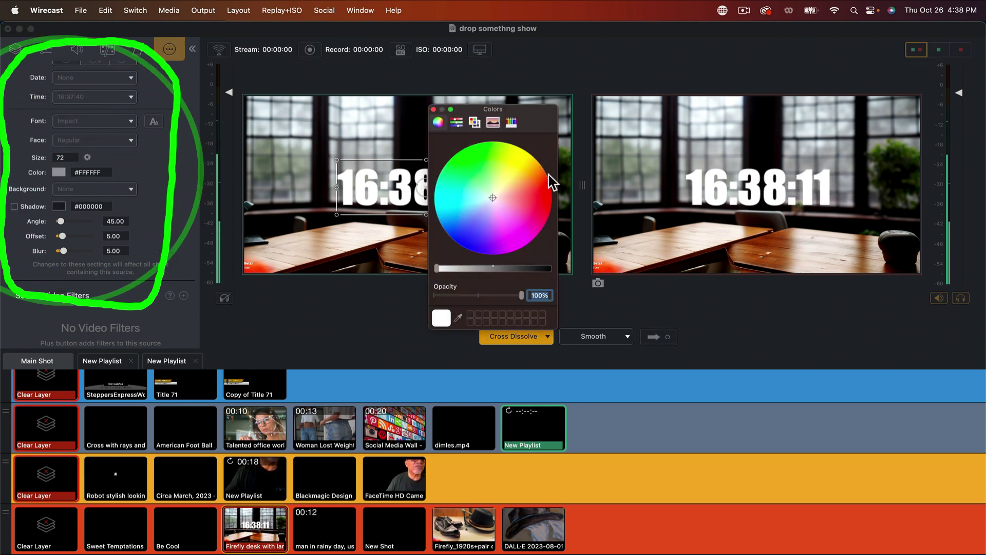
pyautogui.click(545, 188)
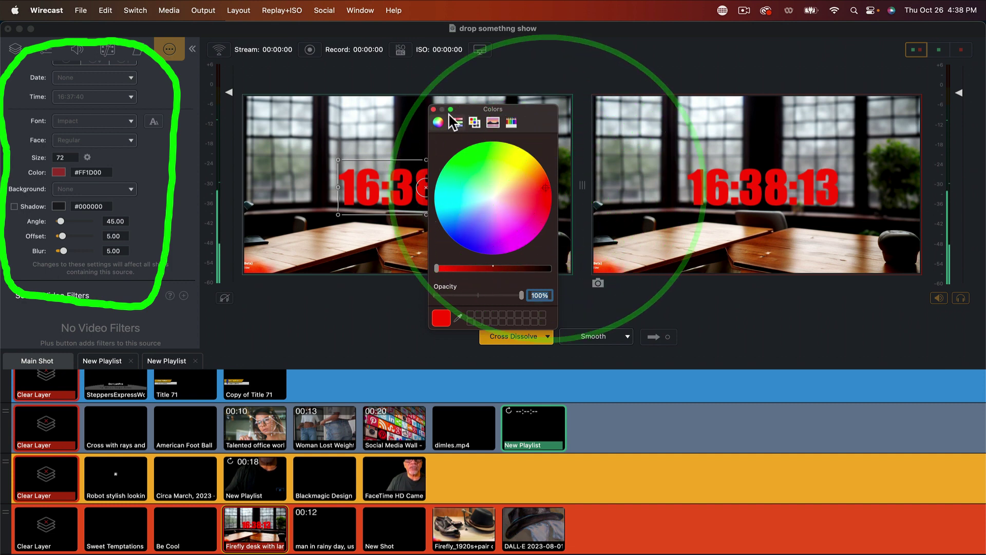
pyautogui.click(462, 175)
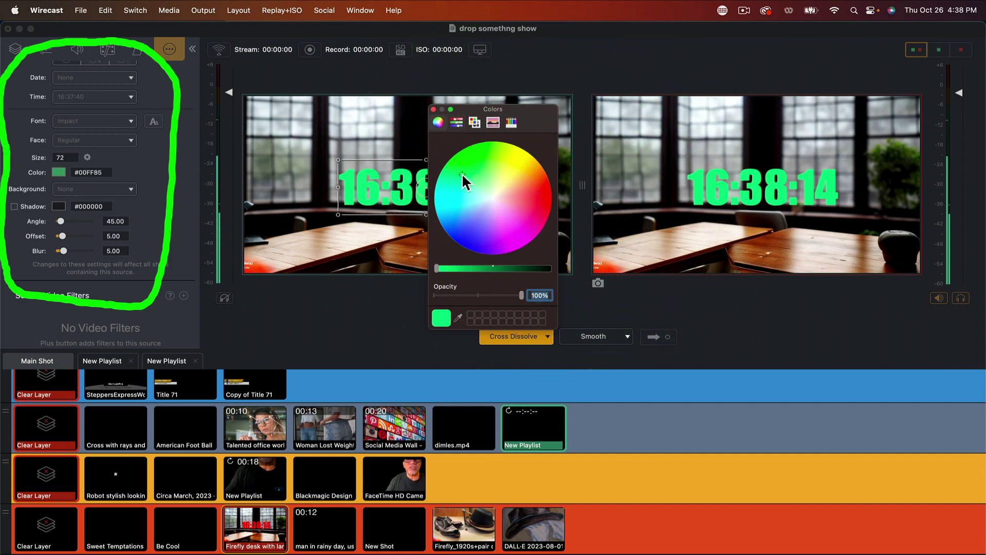
pyautogui.click(508, 153)
pyautogui.click(433, 109)
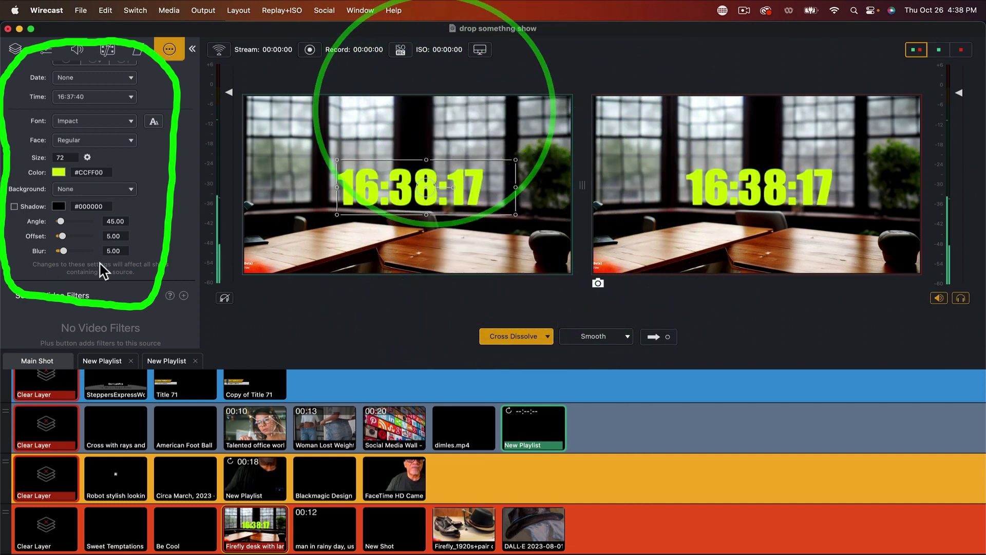
# - Rotate the drop-shadow angle and make the shadow colour white
pyautogui.moveTo(60, 221); pyautogui.dragTo(76, 222)
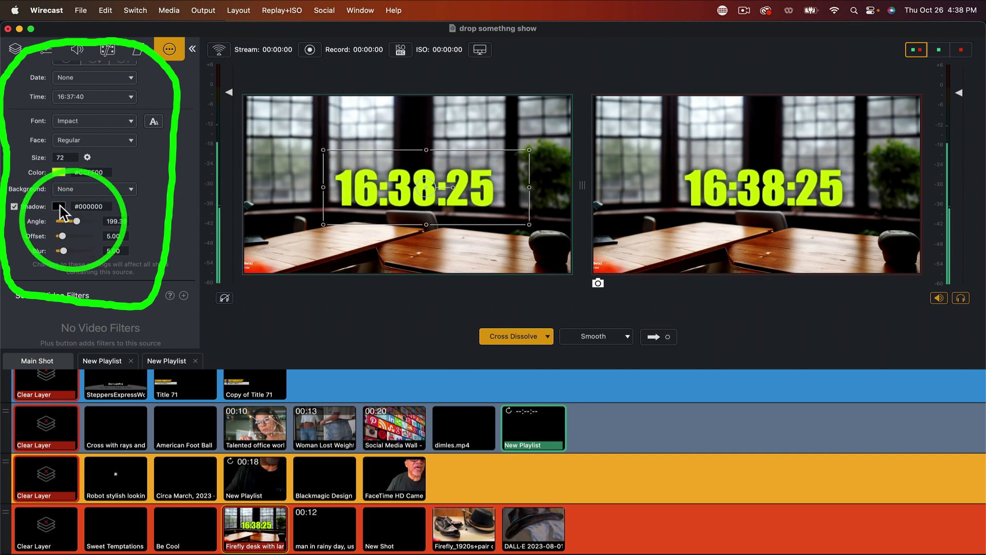
pyautogui.click(58, 206)
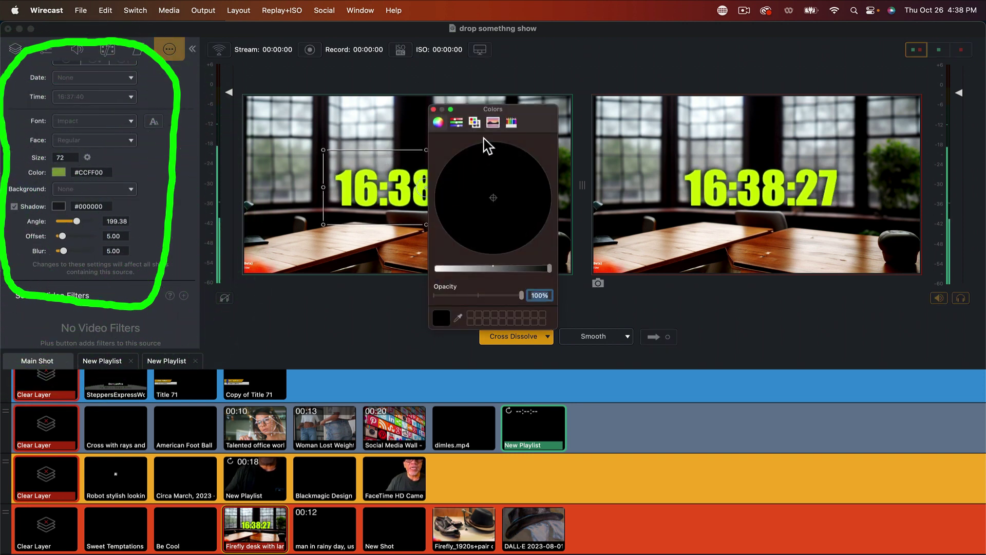
pyautogui.click(454, 122)
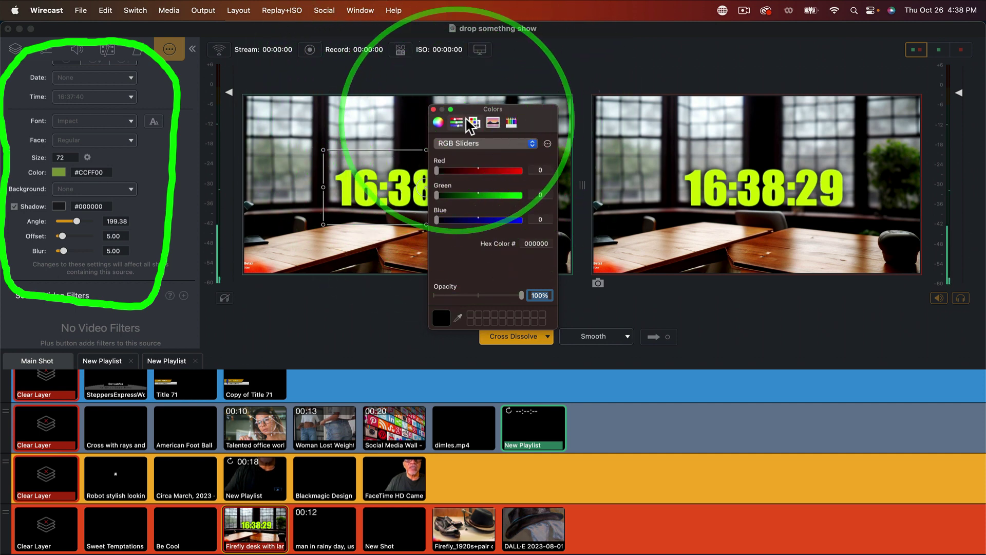
pyautogui.click(476, 123)
pyautogui.scroll(-2, 454, 257)
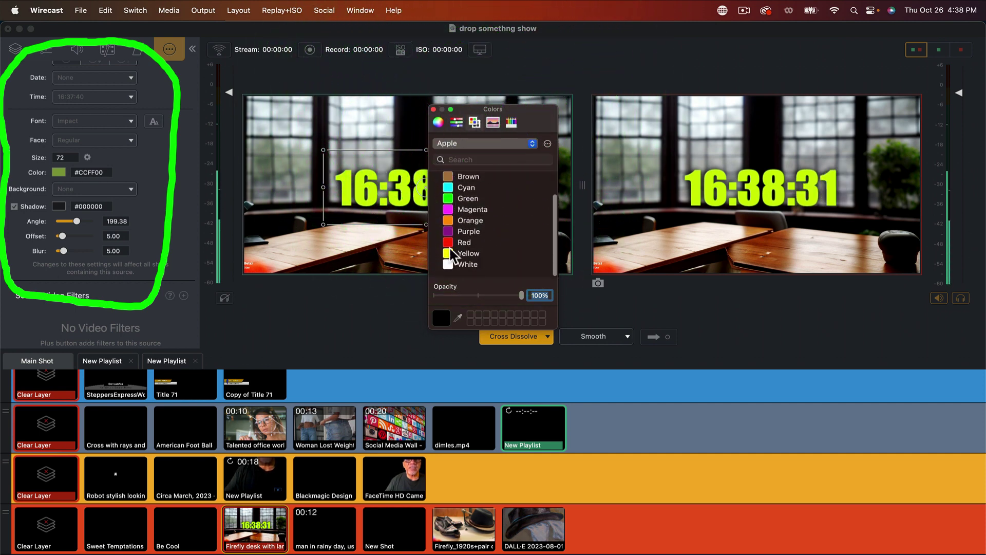
pyautogui.click(450, 266)
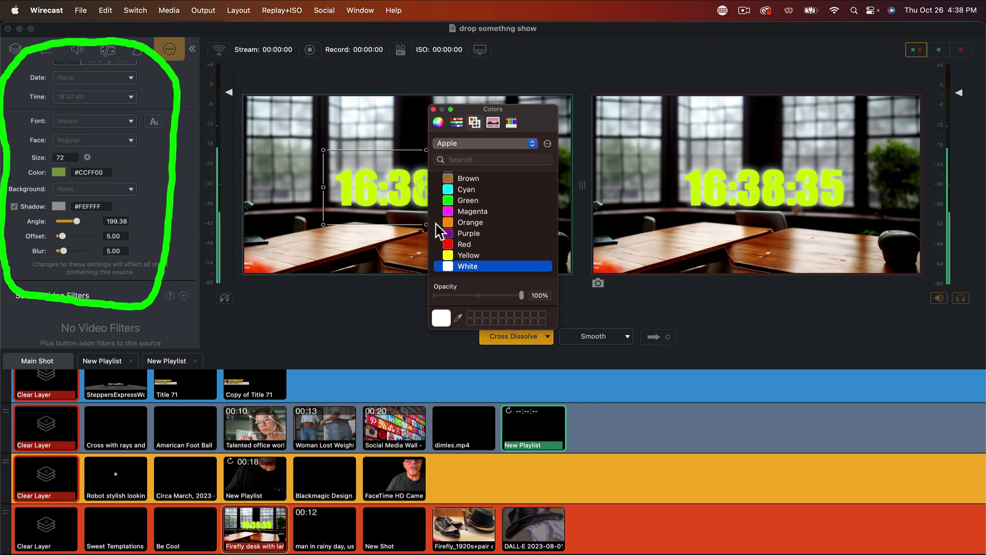
pyautogui.click(433, 110)
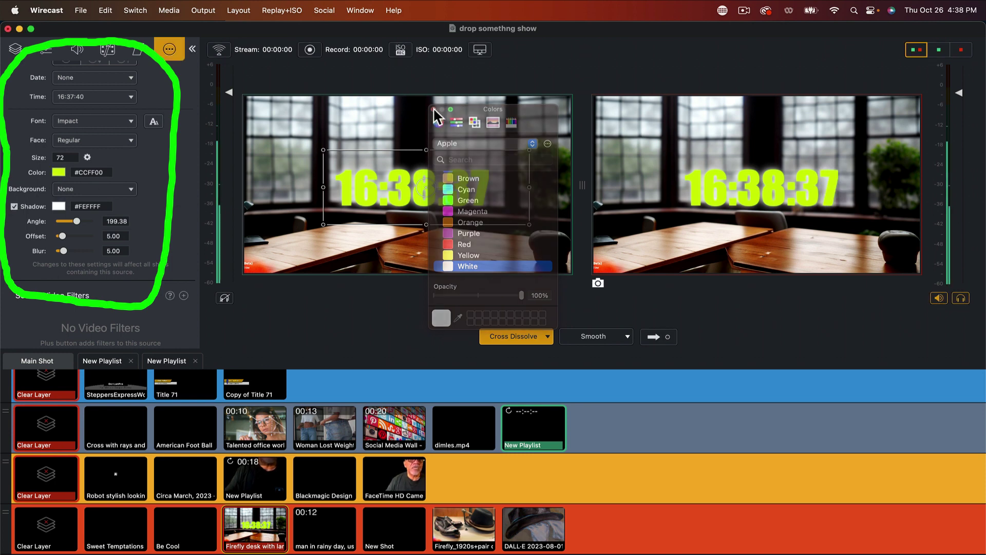
# - Uncheck Shadow so the clock text has no drop shadow
pyautogui.click(15, 207)
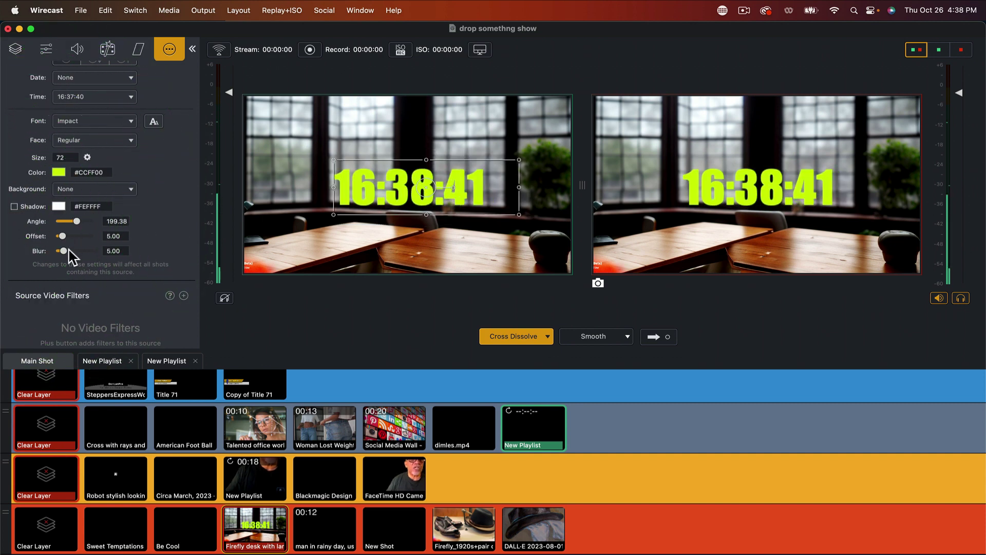
pyautogui.scroll(-3, 165, 221)
pyautogui.scroll(5, 165, 219)
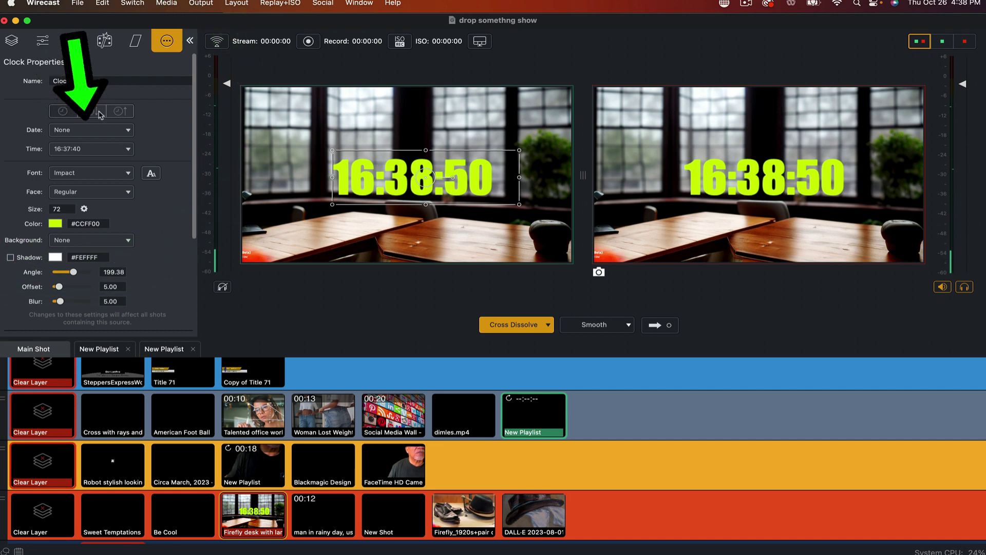
# - Set the clock to Countdown mode (after trying Stopwatch) so it reads 05:00
pyautogui.click(100, 112)
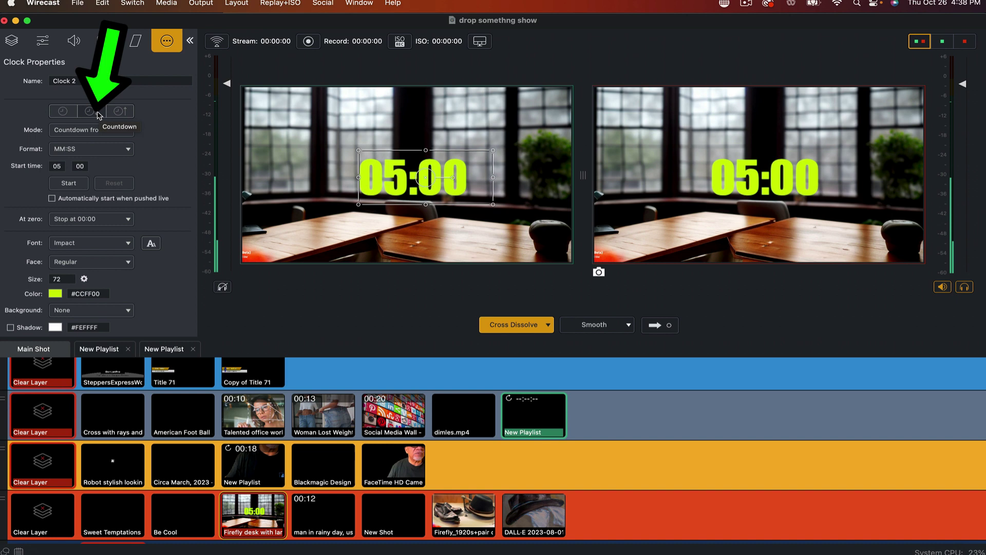
pyautogui.click(123, 112)
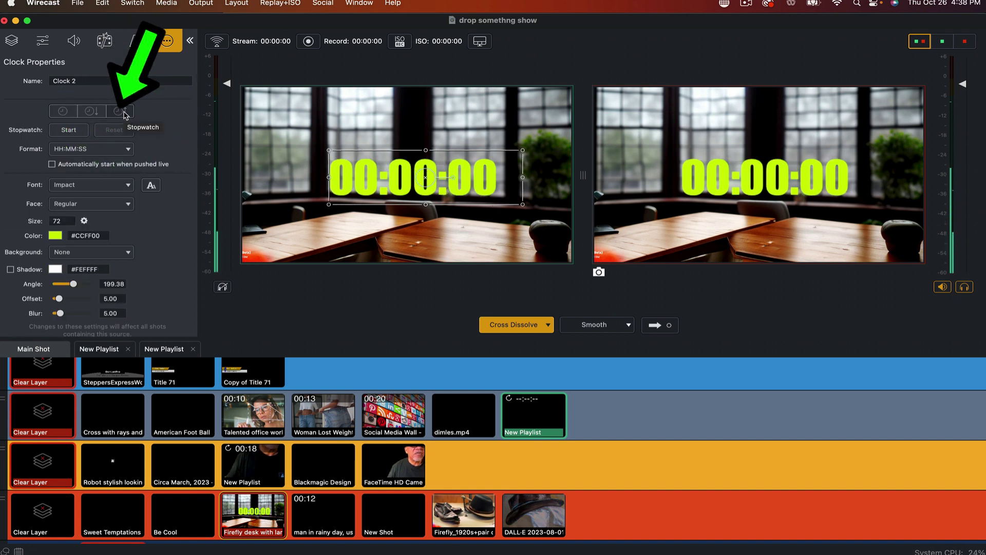
pyautogui.click(94, 112)
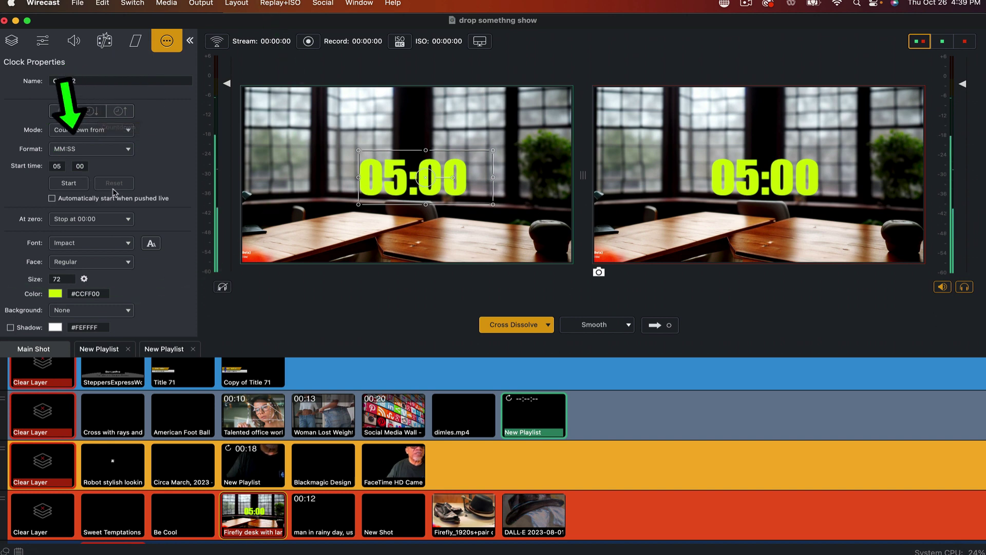
pyautogui.click(129, 130)
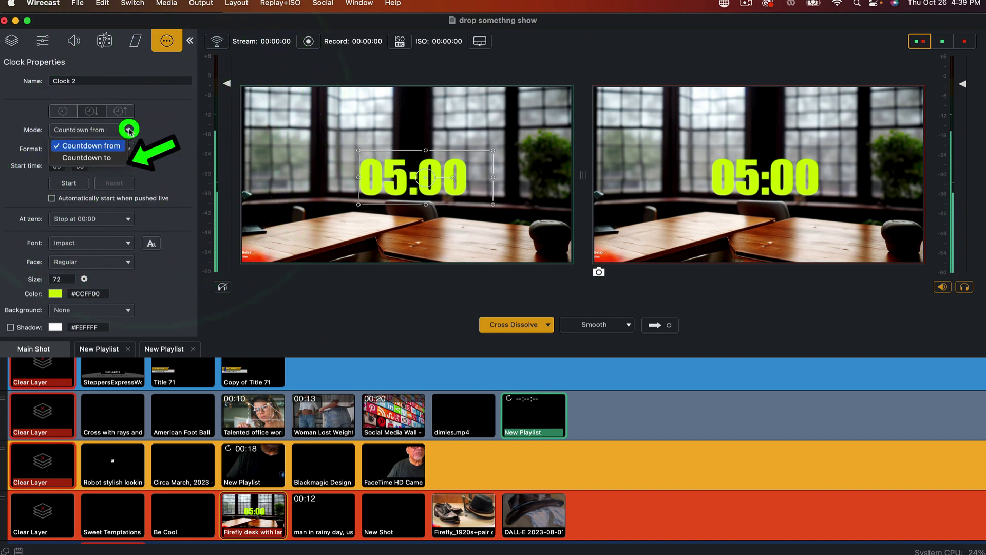
# - Keep the mode on 'Countdown from' 05:00 with the MM:SS display format
pyautogui.click(190, 138)
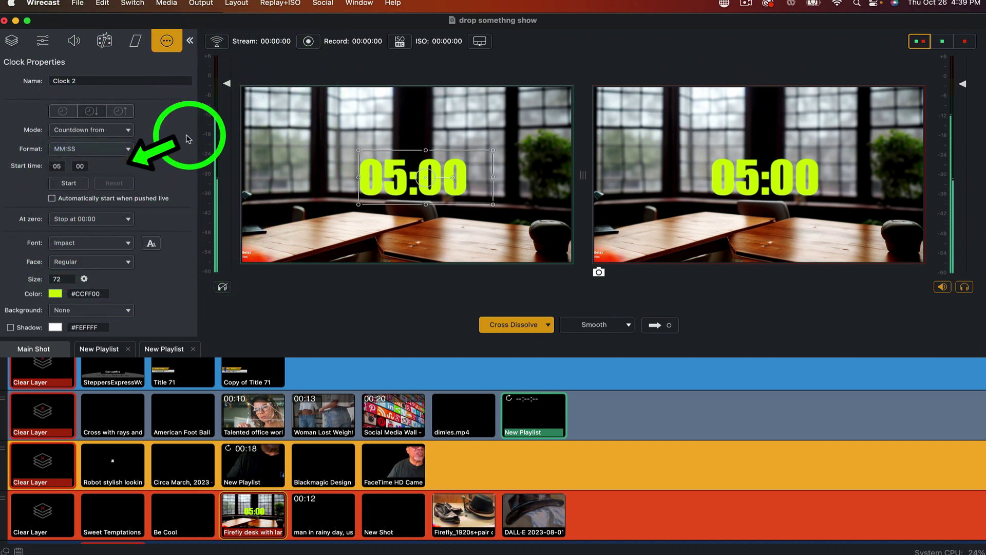
pyautogui.click(127, 150)
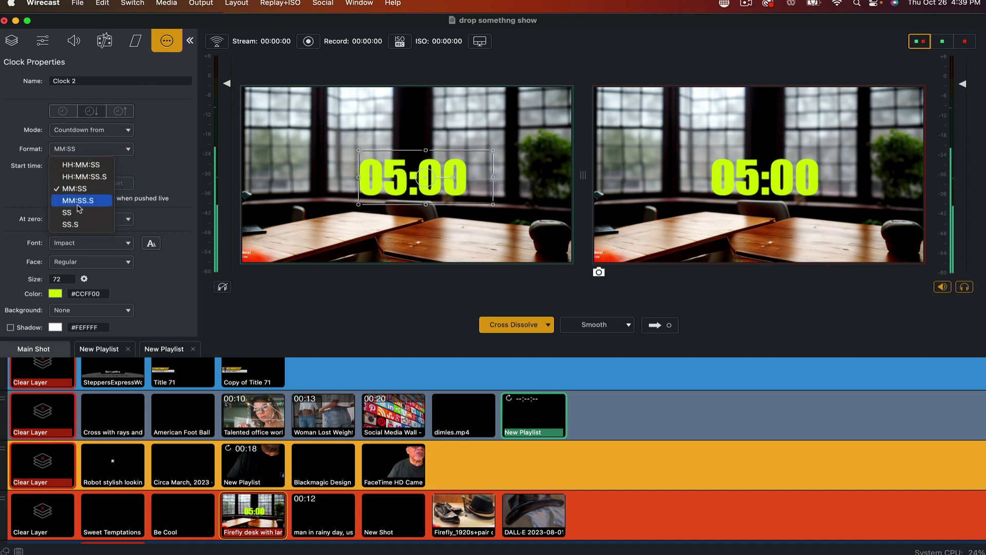
pyautogui.click(162, 133)
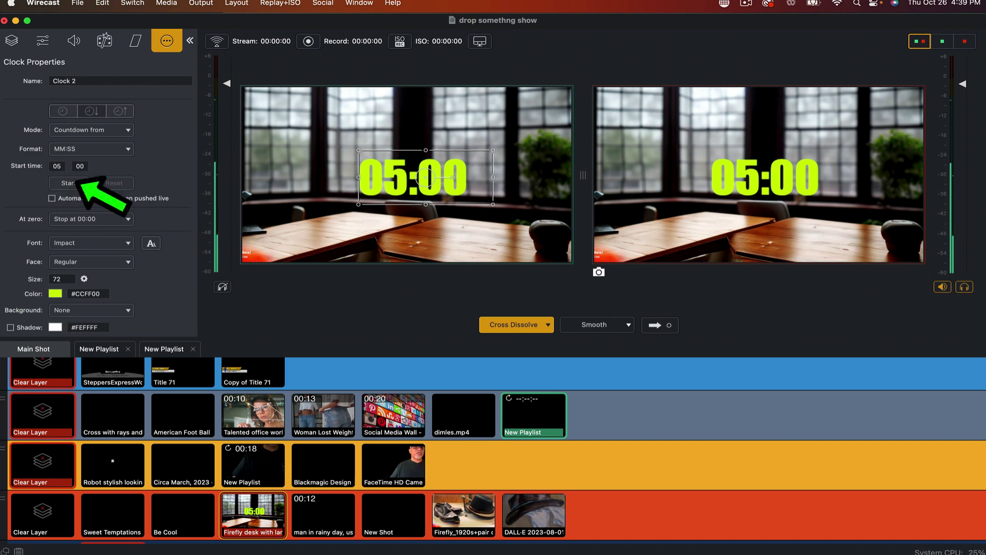
# - Start the five-minute countdown and stop it at 04:34
pyautogui.click(68, 183)
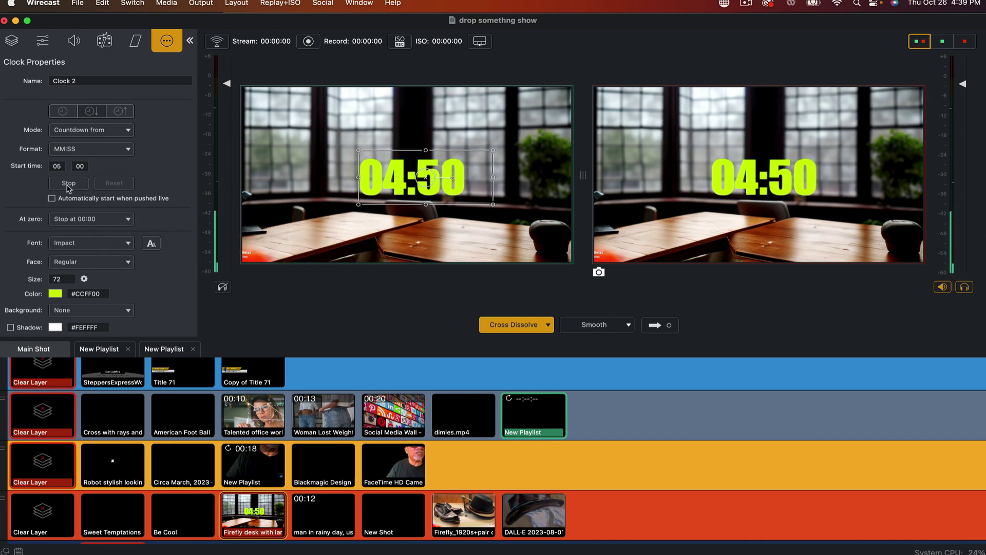
pyautogui.scroll(-3, 77, 182)
pyautogui.scroll(3, 76, 177)
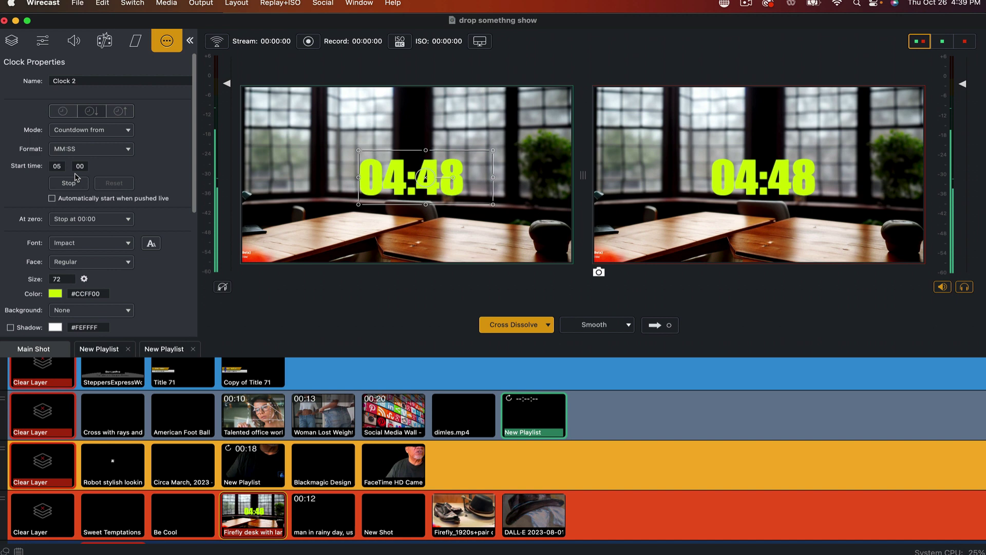
pyautogui.scroll(2, 72, 180)
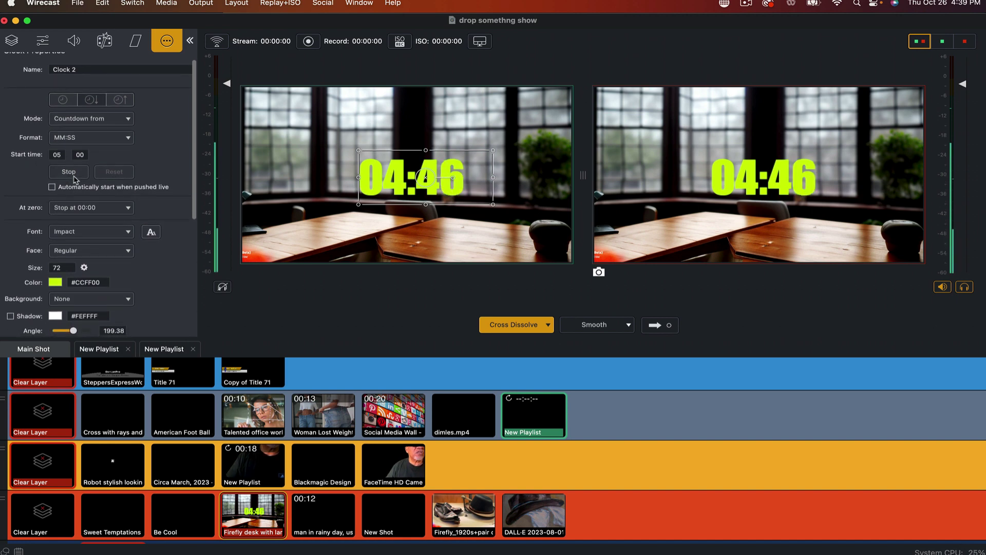
pyautogui.scroll(-2, 81, 178)
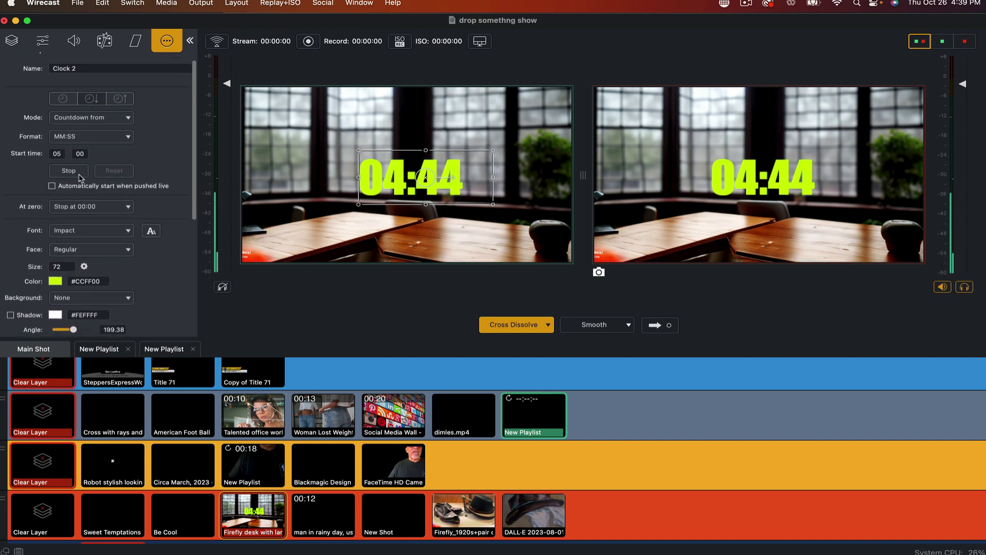
pyautogui.scroll(1, 81, 177)
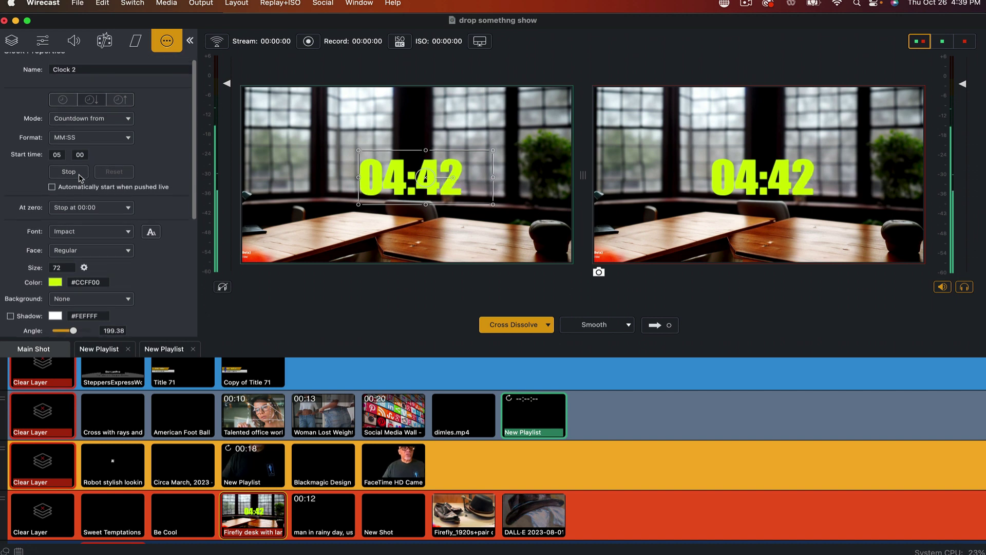
pyautogui.scroll(-2, 81, 178)
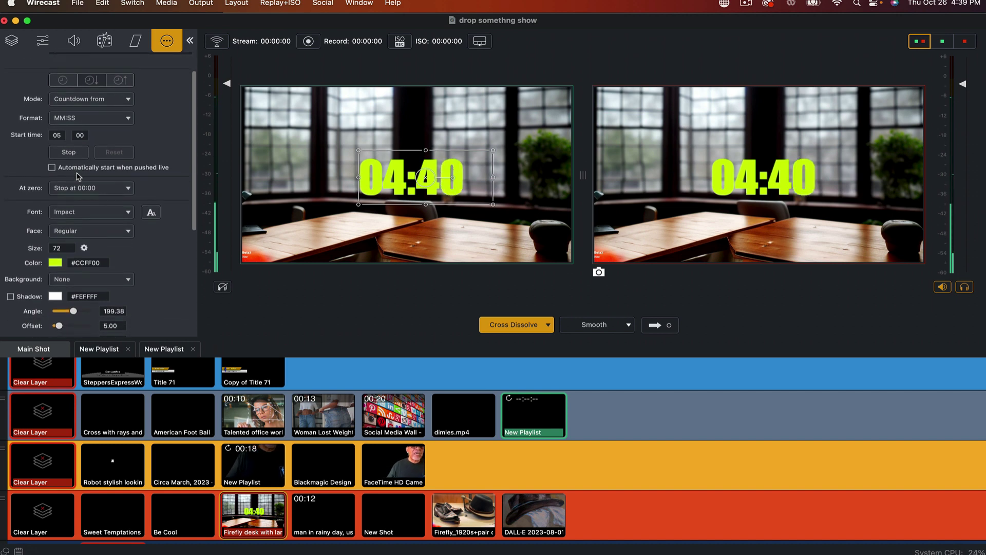
pyautogui.scroll(1, 77, 177)
pyautogui.scroll(3, 77, 177)
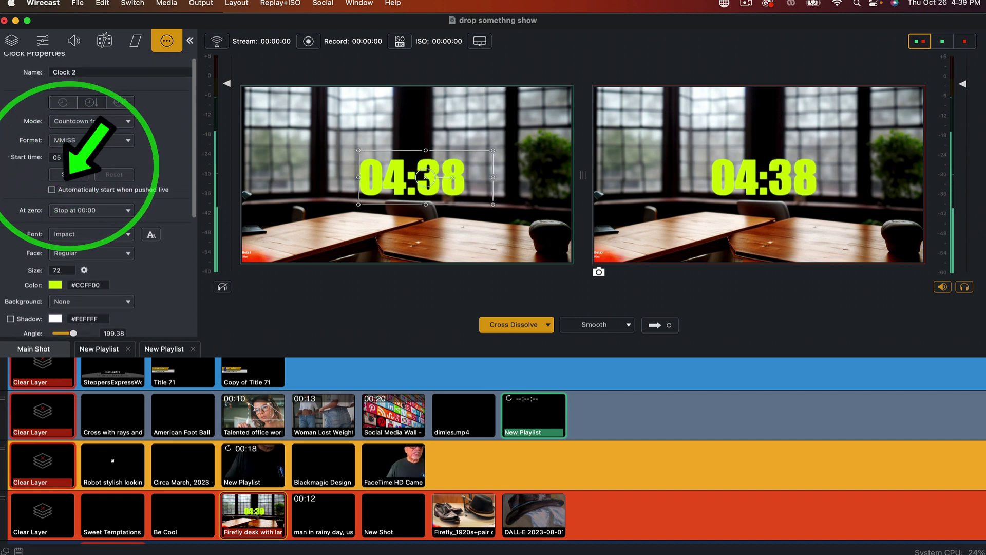
pyautogui.click(69, 183)
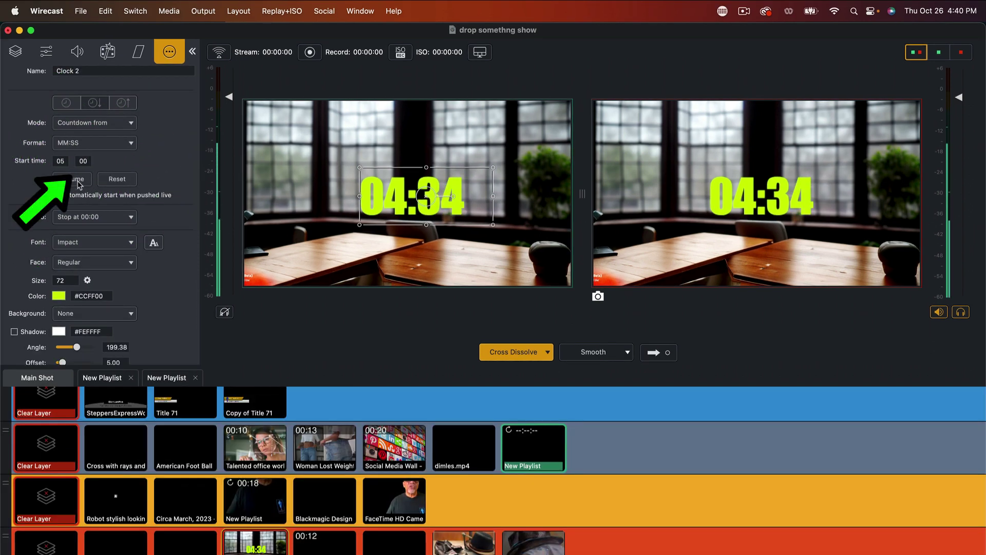
# - Reset to 05:00, take the shot live, and disable 'Automatically start when pushed live'
pyautogui.click(117, 180)
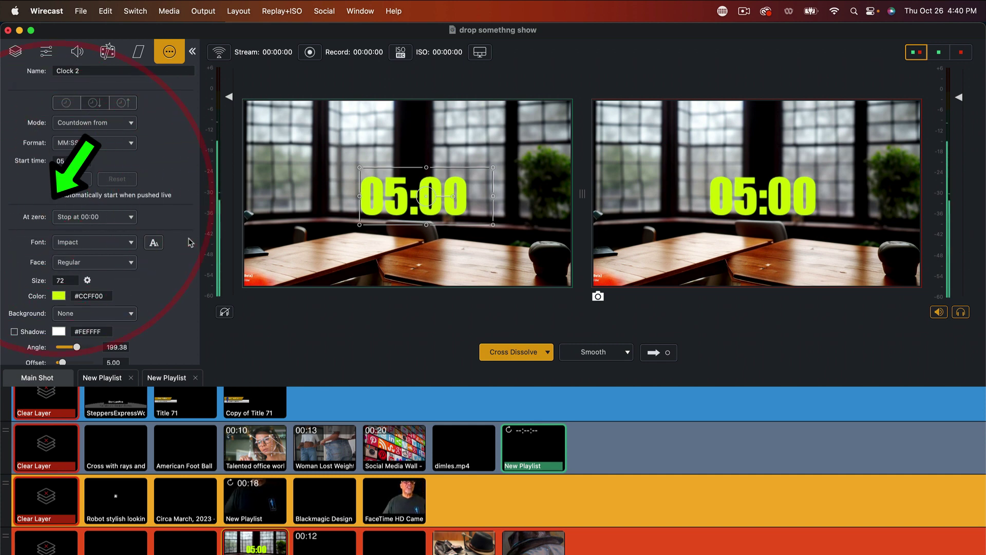
pyautogui.click(649, 352)
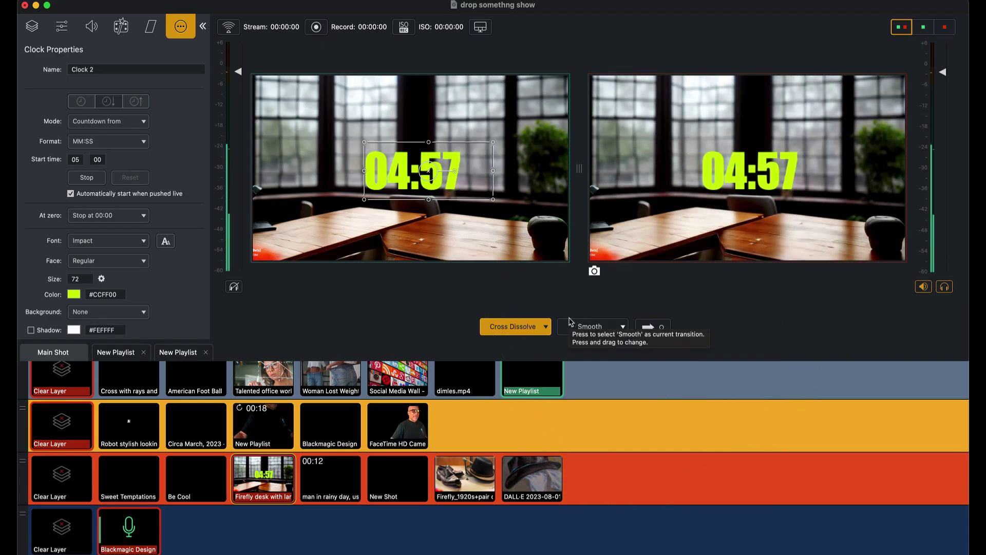
pyautogui.click(70, 193)
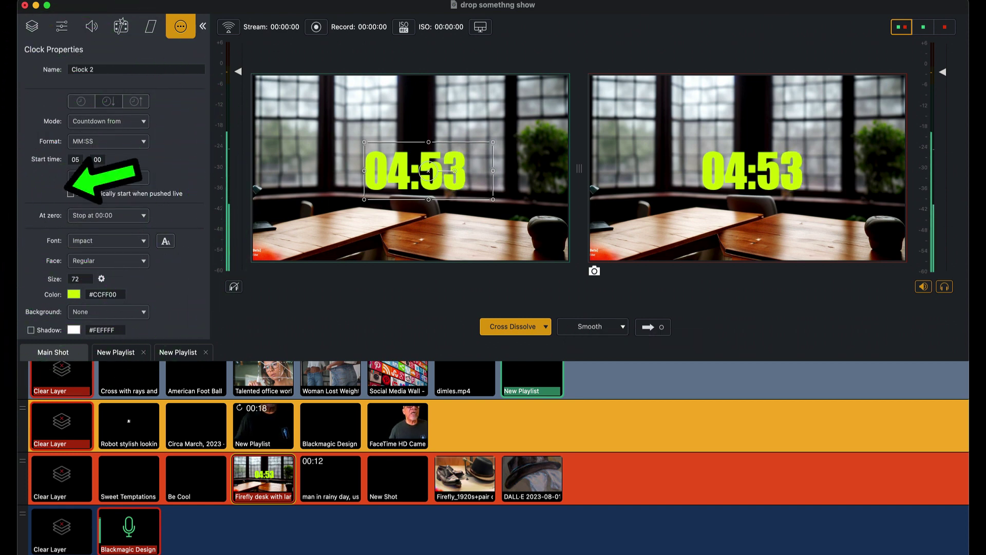
pyautogui.click(130, 178)
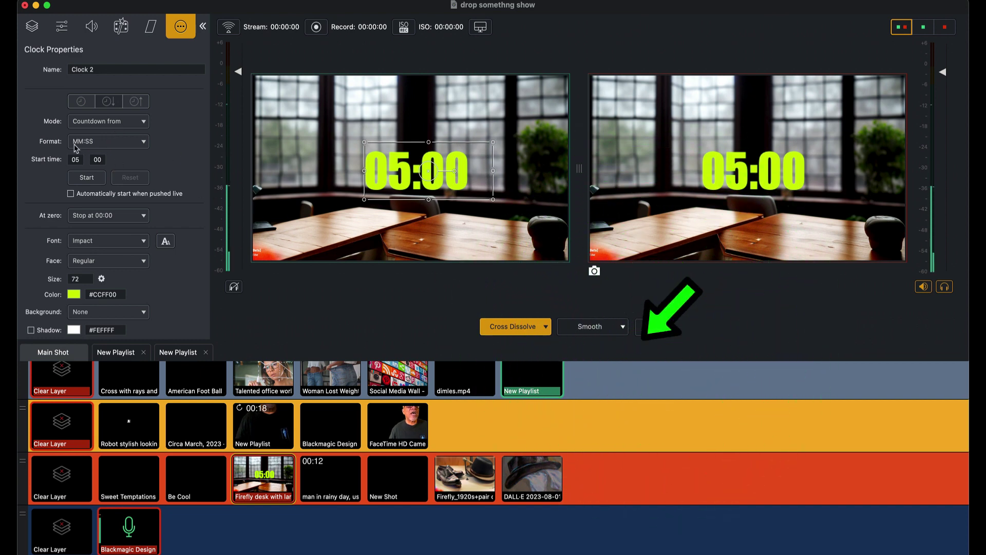
# - Start the 05:00 countdown running again manually
pyautogui.click(96, 183)
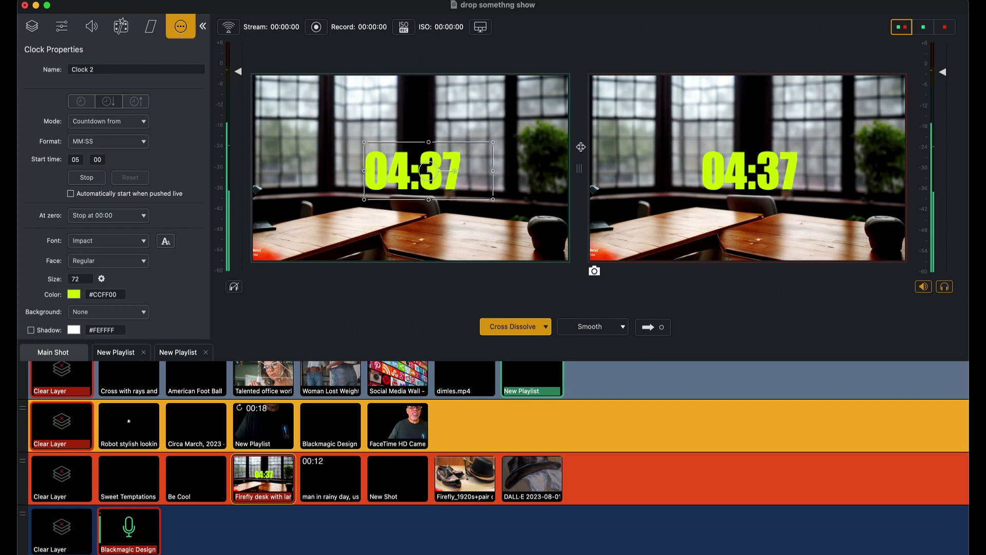
# - Move the countdown to the lower right, make its text white, and scale it to 607 x 266
pyautogui.moveTo(450, 179); pyautogui.dragTo(534, 232)
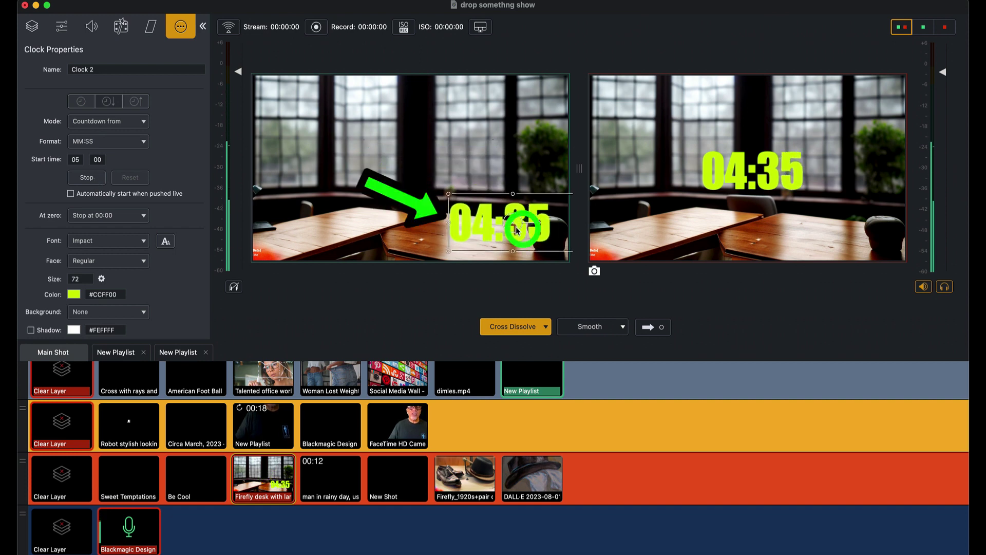
pyautogui.click(73, 294)
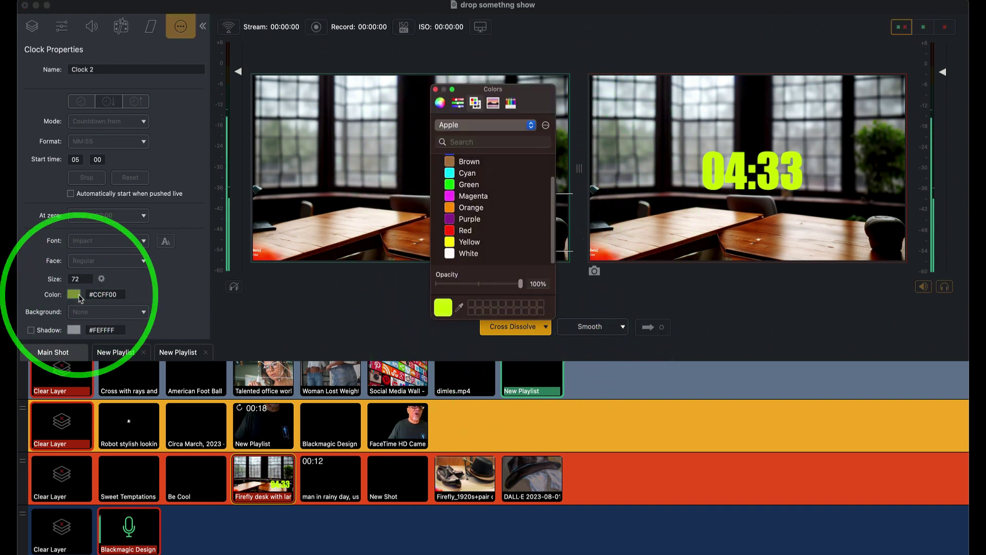
pyautogui.click(469, 253)
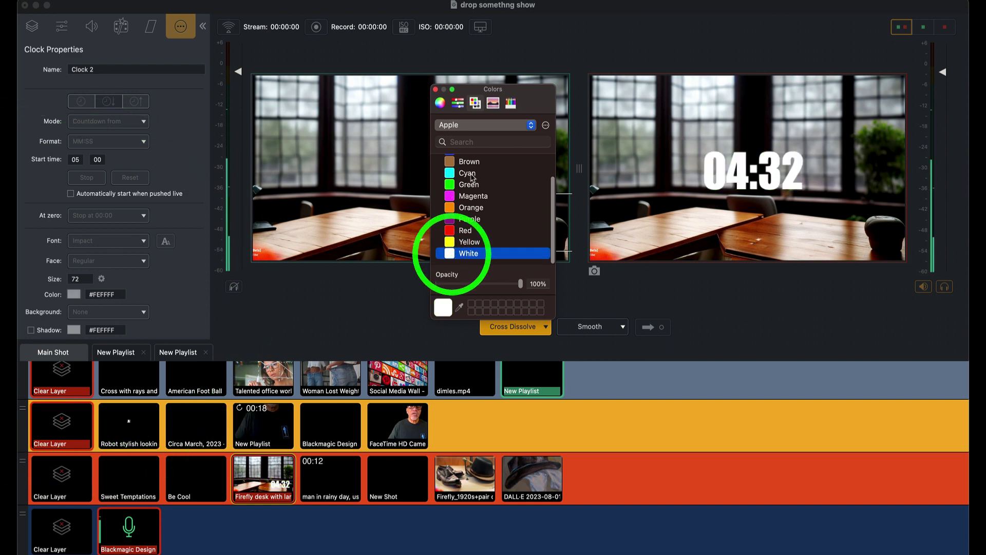
pyautogui.click(435, 89)
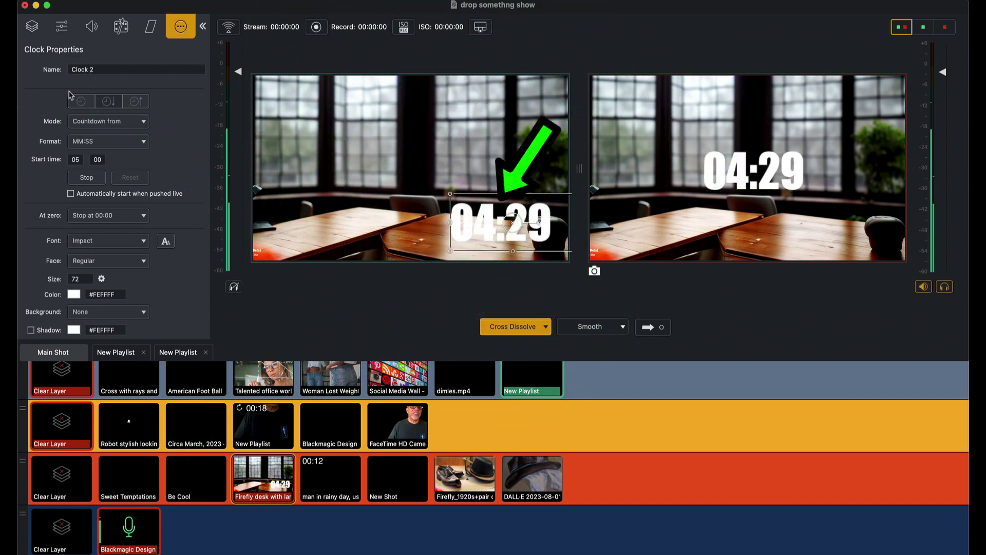
pyautogui.click(62, 27)
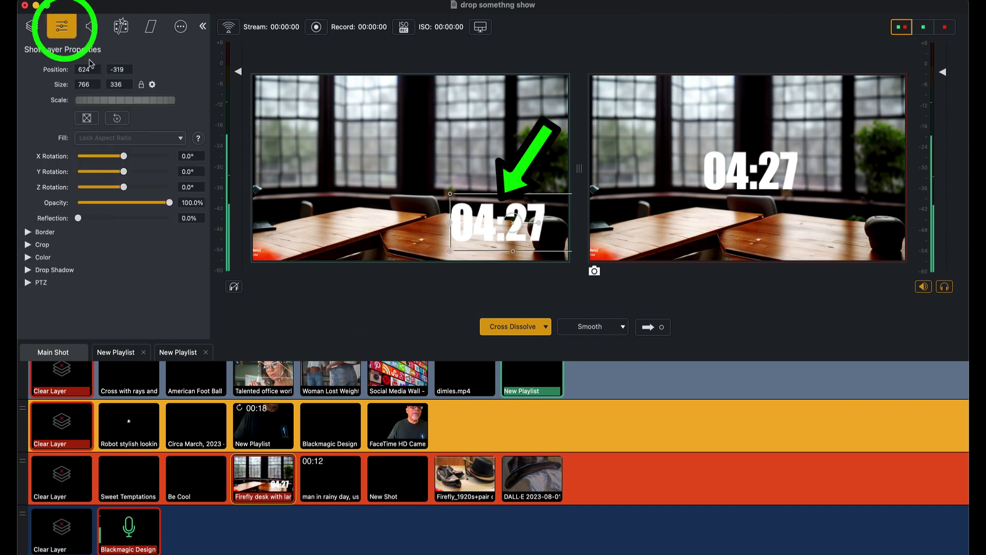
pyautogui.moveTo(113, 102); pyautogui.dragTo(99, 101)
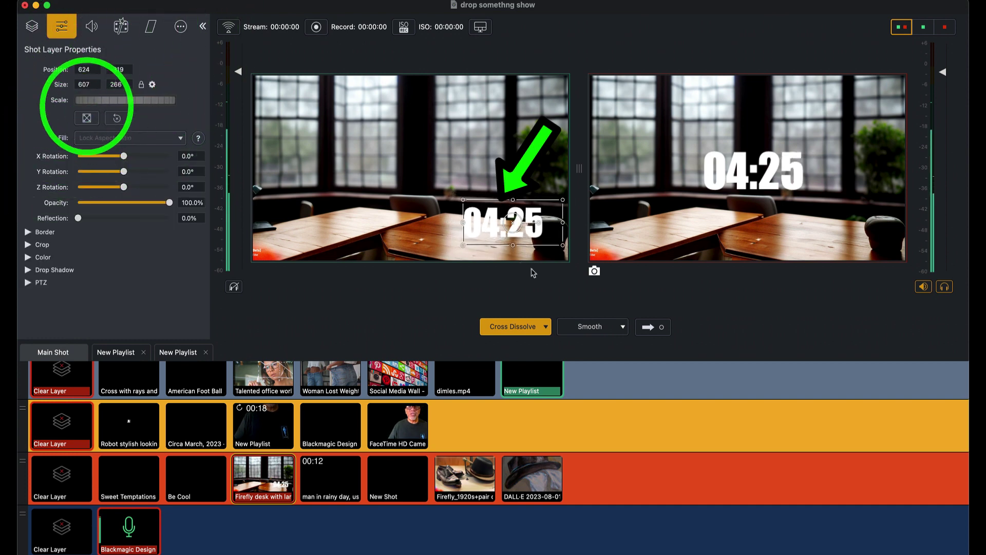
# - Take the lower-right countdown live, then nudge it to position 574, -339
pyautogui.click(656, 325)
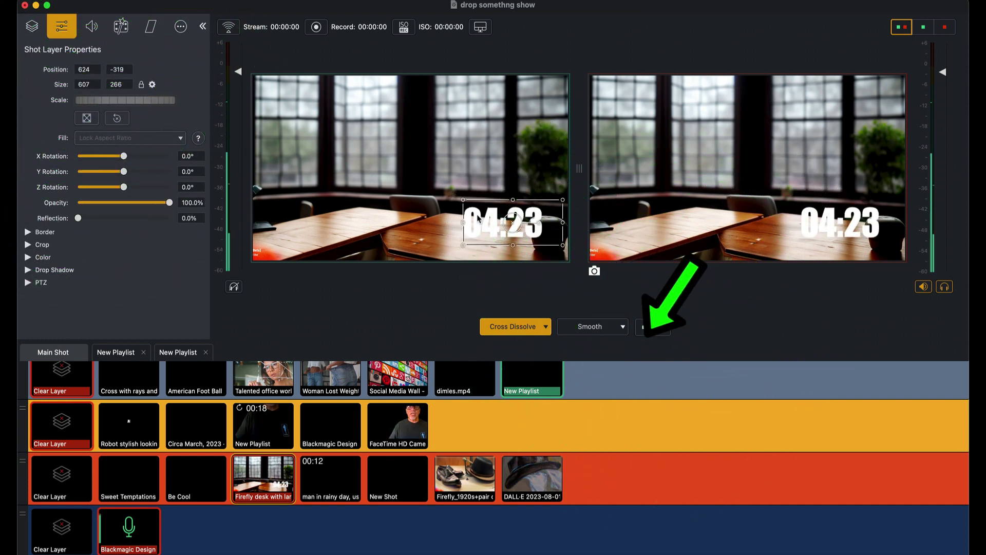
pyautogui.moveTo(494, 223); pyautogui.dragTo(485, 226)
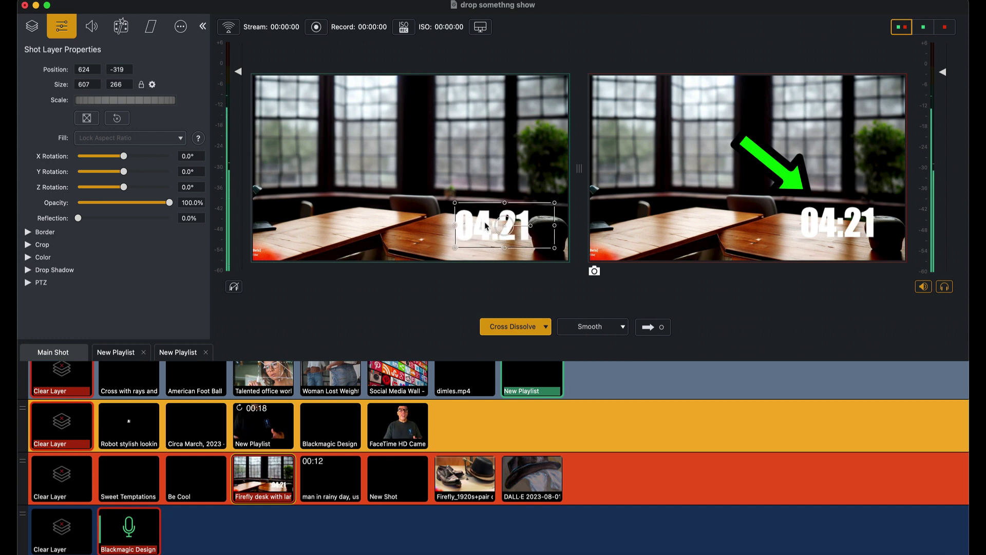